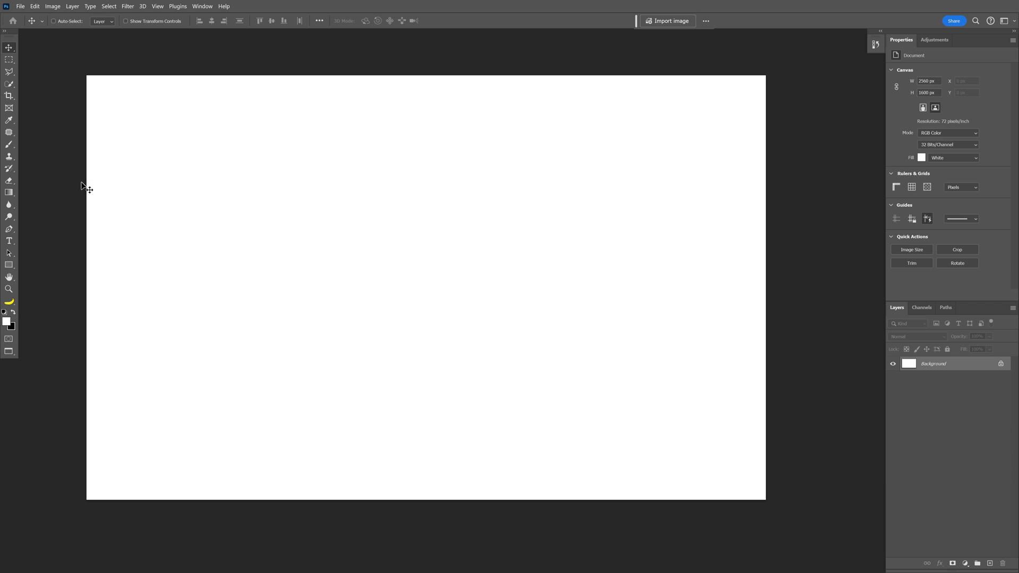
Step: Draw a reversed black-and-white angle gradient horizontally from just right of the canvas centre, and merge it into the Background layer
left_click(8, 193)
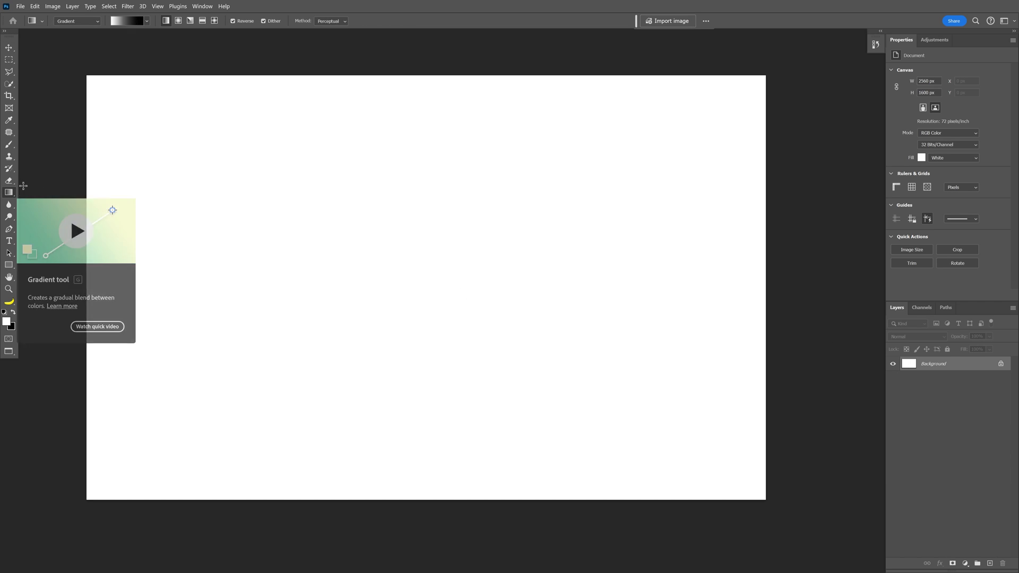
left_click(191, 21)
left_click_drag(505, 285, 697, 285)
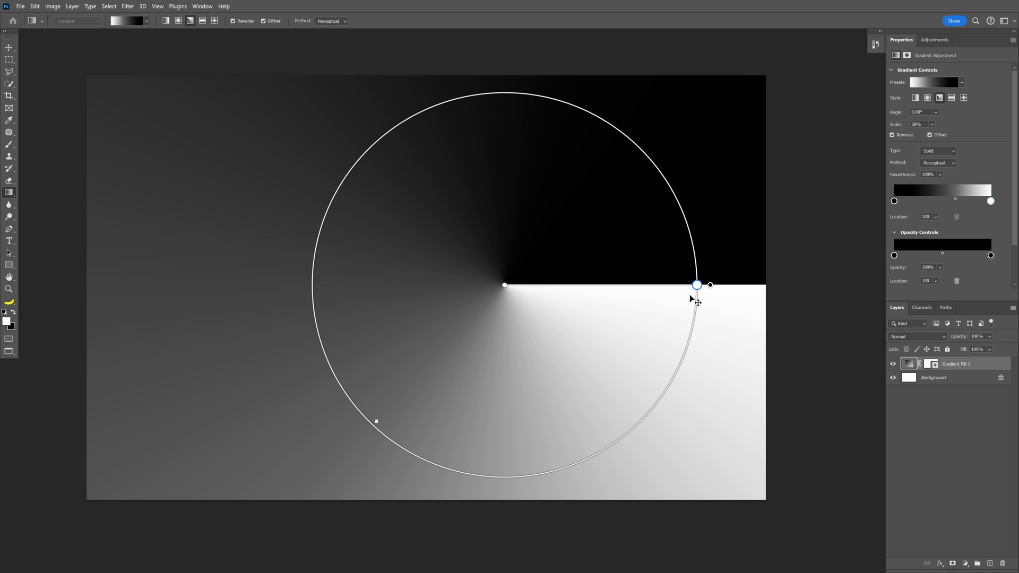
key("ctrl+e")
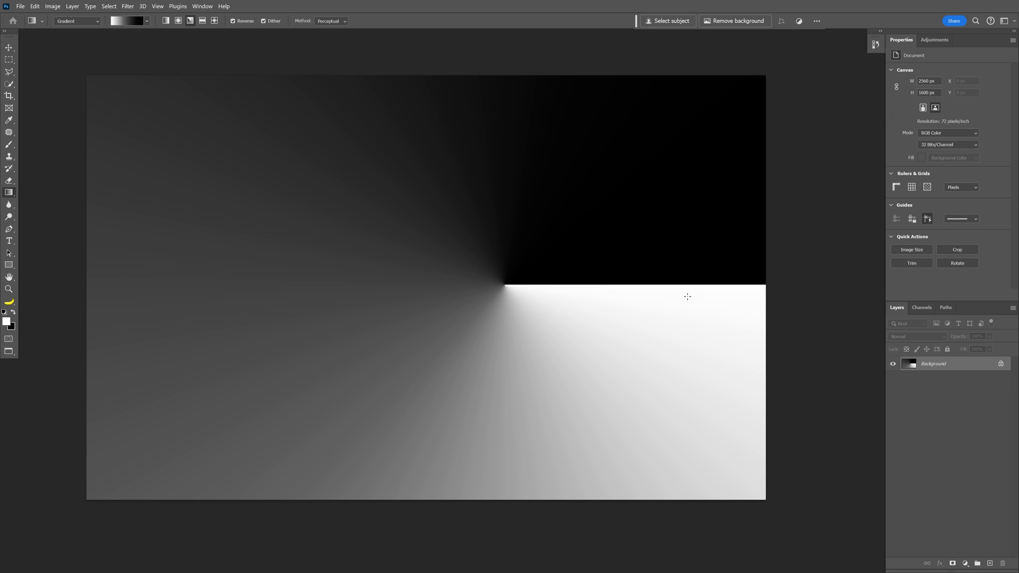
Step: Unlock the Background layer and move the gradient horizontally to the left, leaving a transparent strip along the canvas's right side
left_click(1001, 368)
key("v")
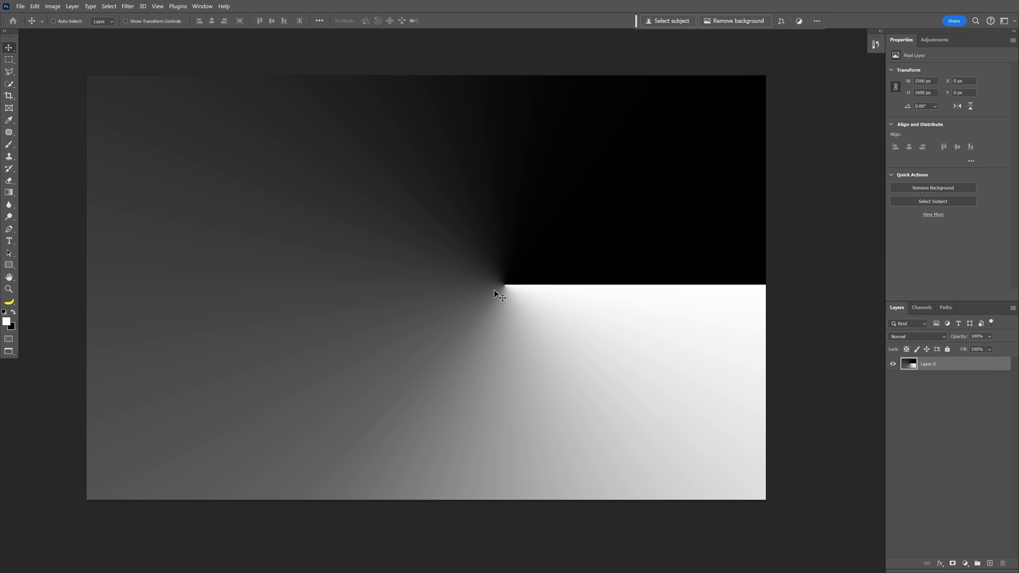
left_click_drag(506, 291, 348, 292)
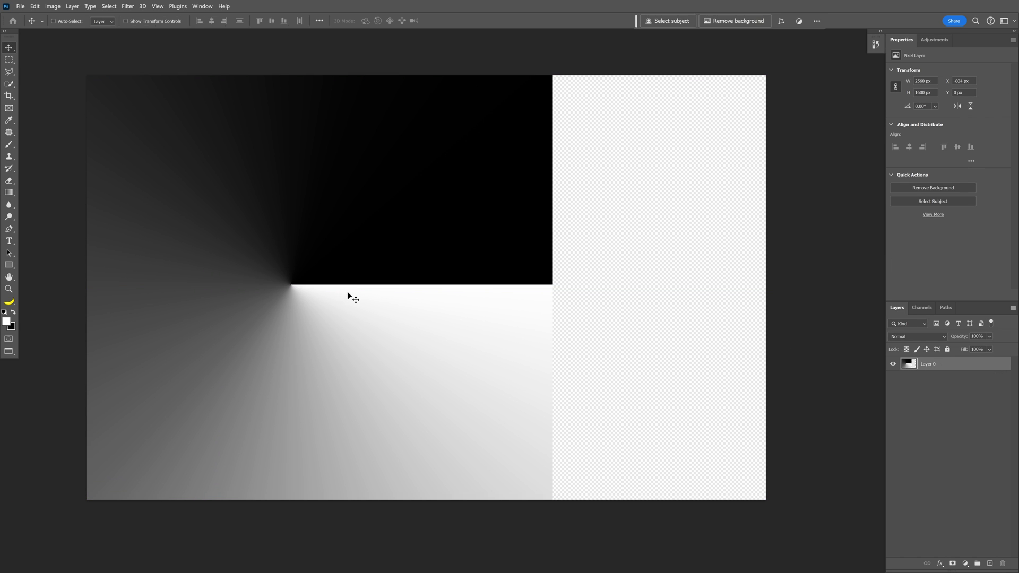
Step: Duplicate the gradient layer and flip the copy horizontally
key("ctrl+t")
right_click(347, 291)
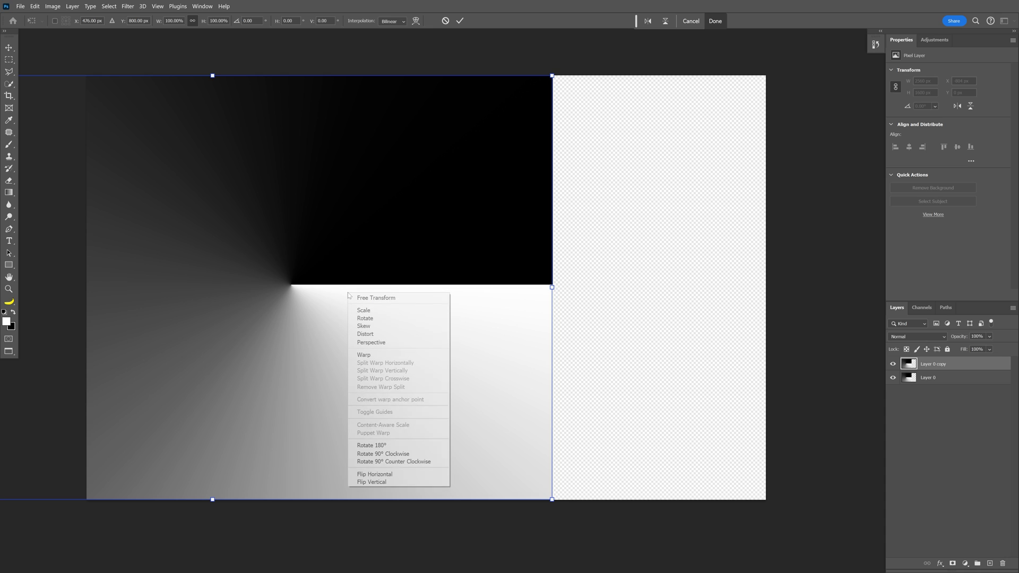
left_click(390, 474)
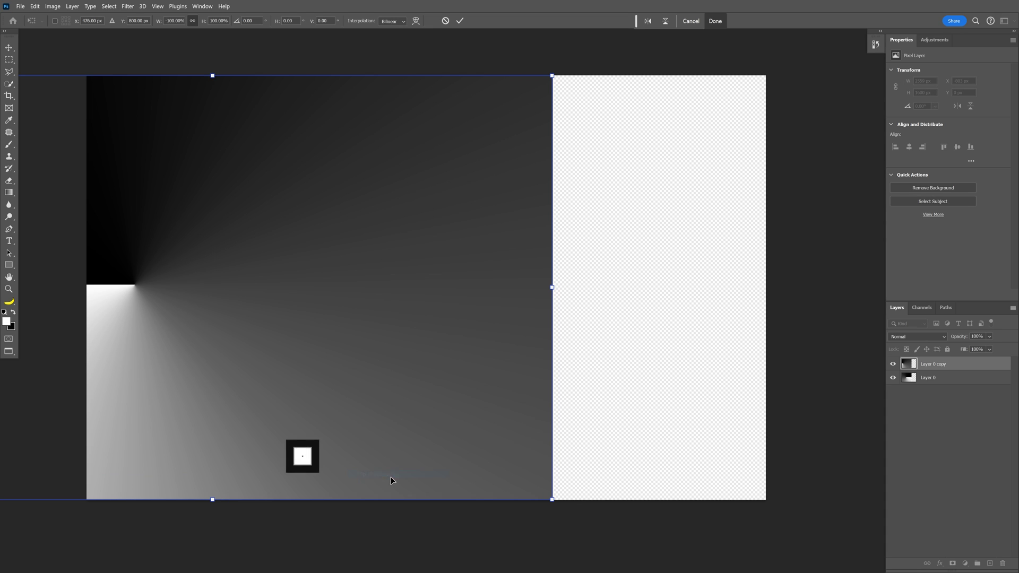
key("Return")
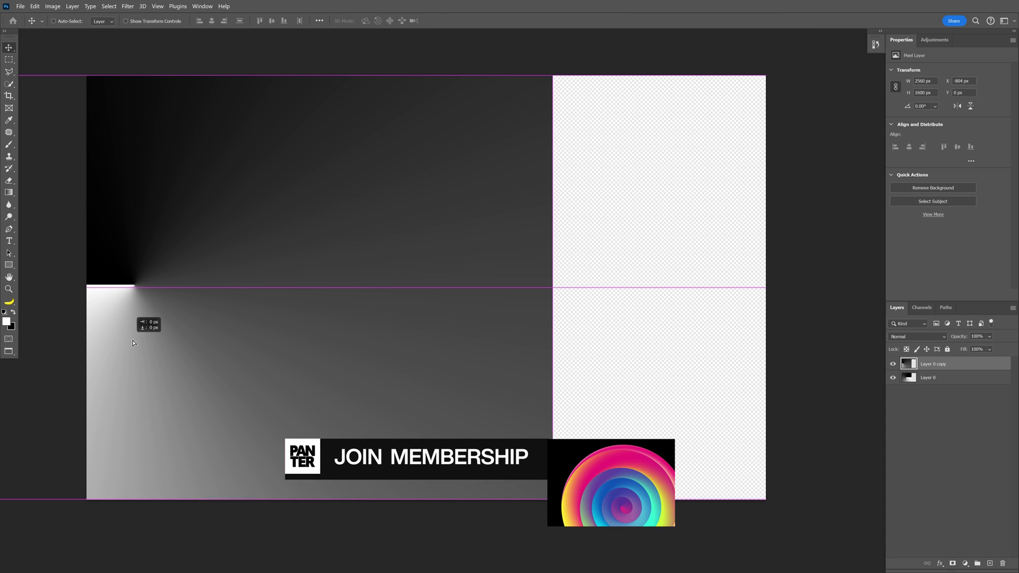
Step: Place the flipped copy edge to edge against the original's right side, and centre both layers horizontally on the canvas
left_click_drag(145, 342, 458, 359)
left_click_drag(246, 356, 600, 376)
left_click(929, 378, "shift")
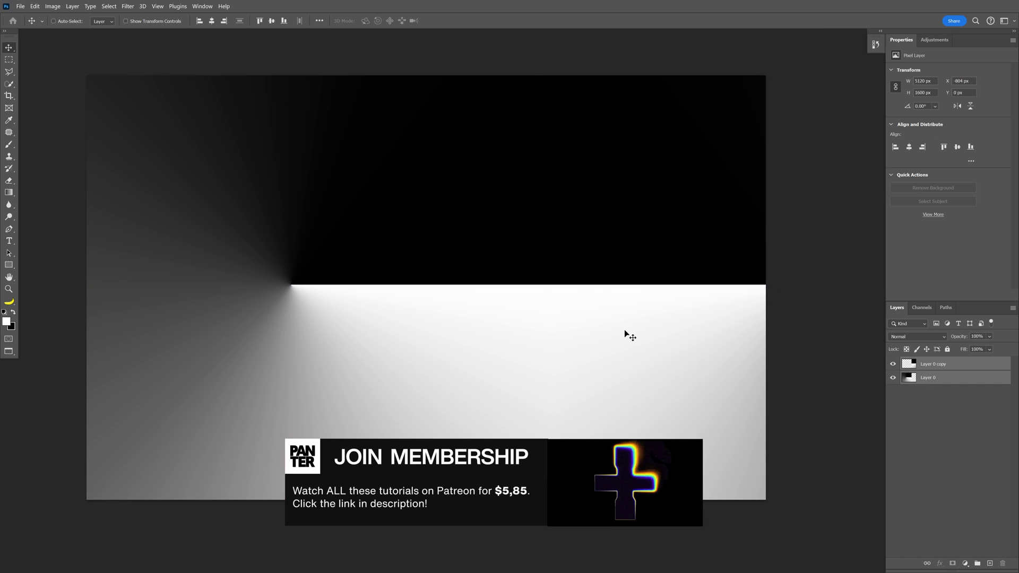
left_click_drag(625, 336, 496, 336)
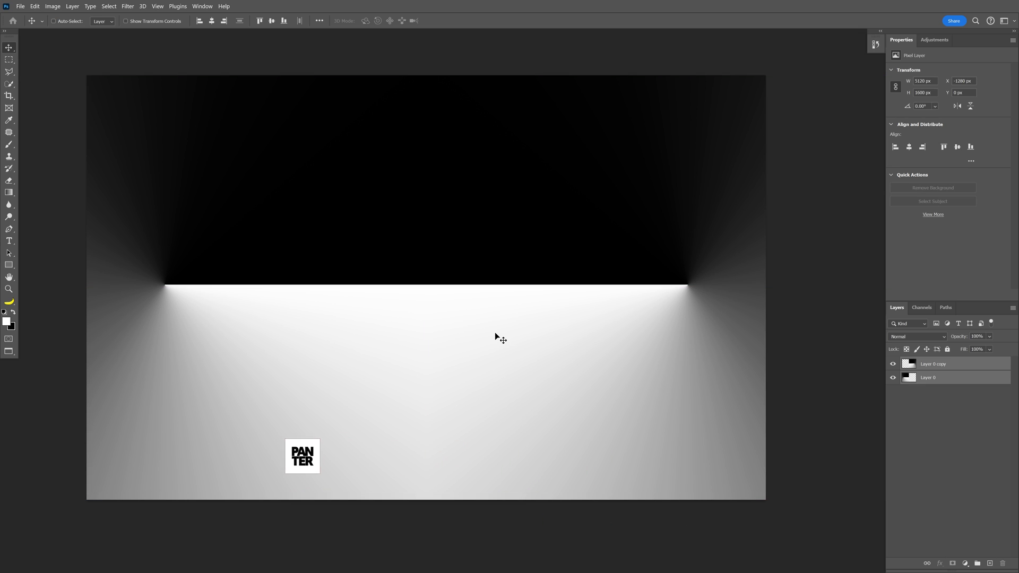
Step: Move the flipped copy left over the original to shorten the bright horizontal edge, and recentre both layers on the canvas
left_click(937, 365)
left_click_drag(712, 358, 565, 356)
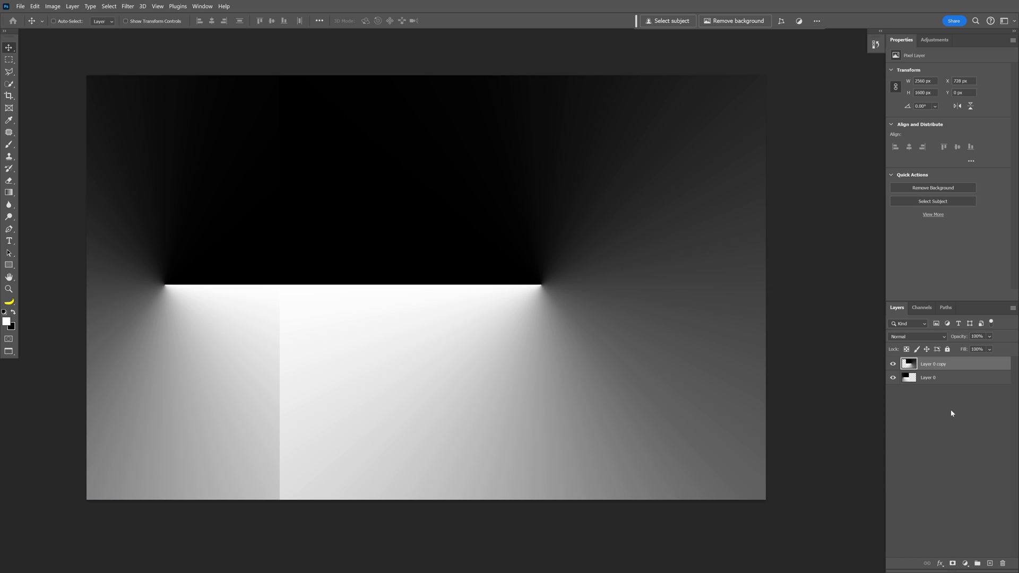
left_click(953, 379, "shift")
left_click_drag(390, 336, 463, 347)
scroll(285, 391, "up", 2)
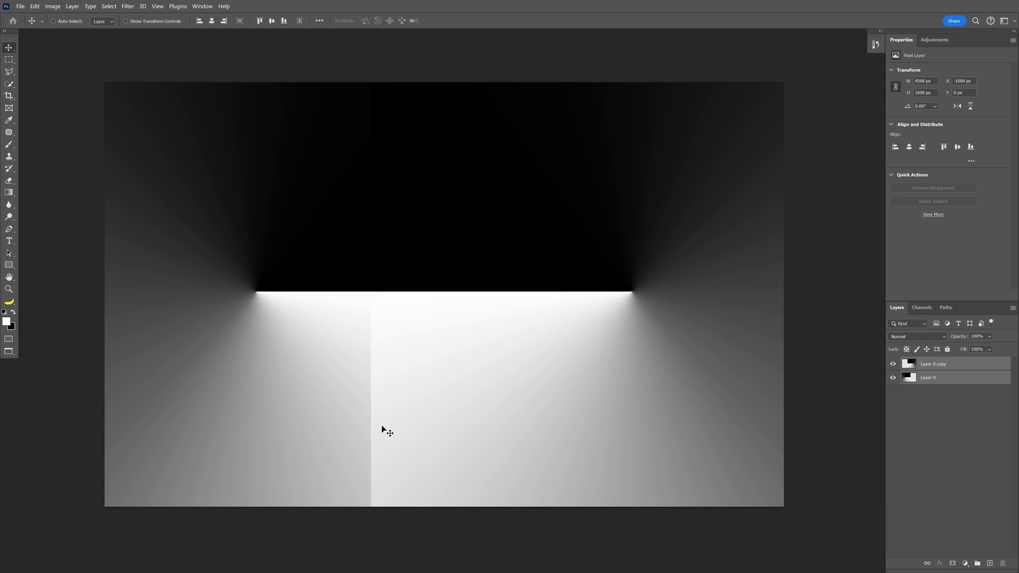
scroll(382, 428, "down", 2)
scroll(496, 350, "up", 1)
left_click_drag(489, 338, 489, 349)
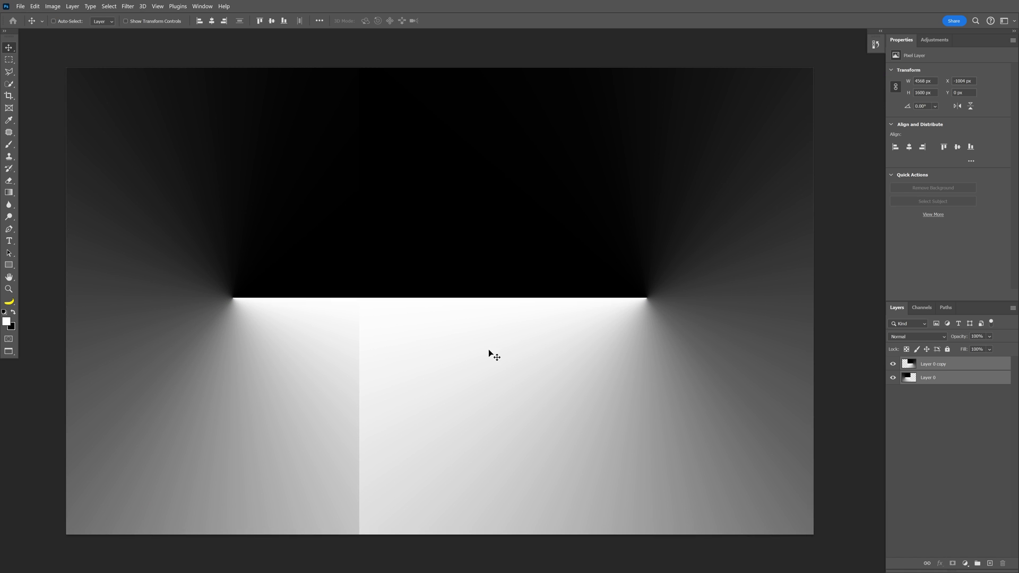
Step: Toggle the flipped copy's visibility to check the overlap, and add a layer mask to that copy
left_click(929, 366)
left_click(892, 364)
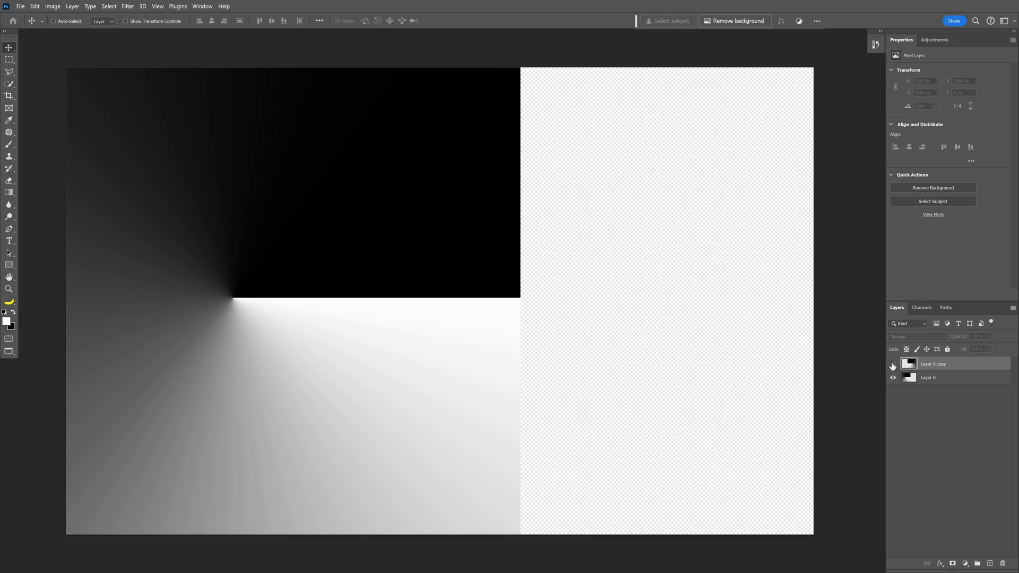
left_click(892, 364)
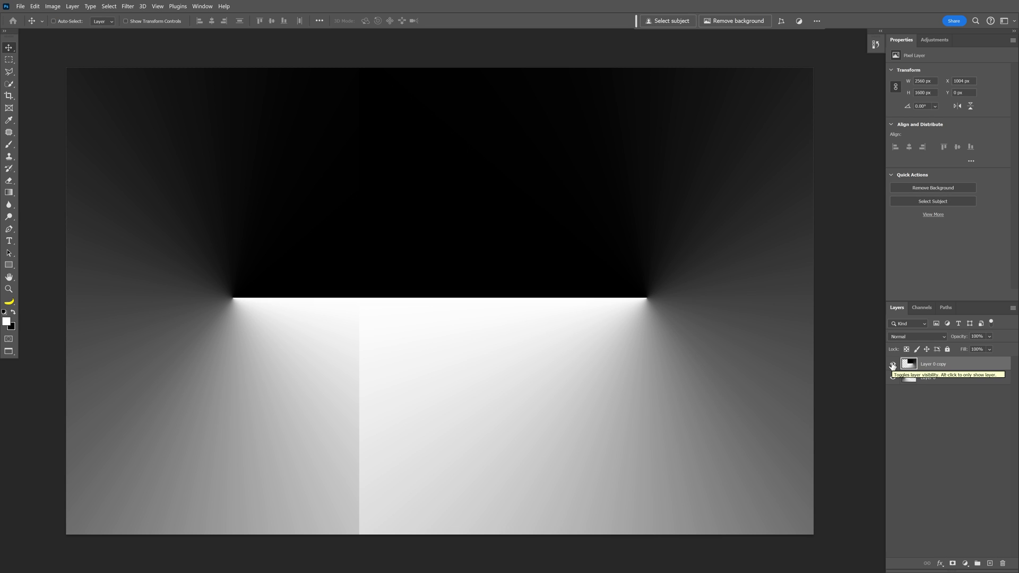
left_click(953, 564)
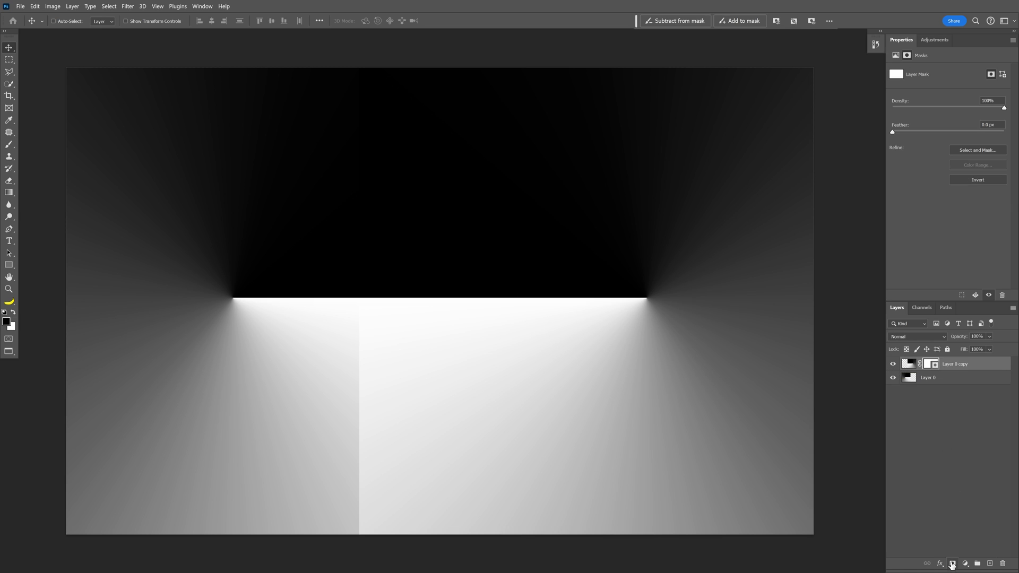
Step: Set the Gradient tool to the linear style with the foreground-to-transparent preset from the Basics group
left_click(13, 194)
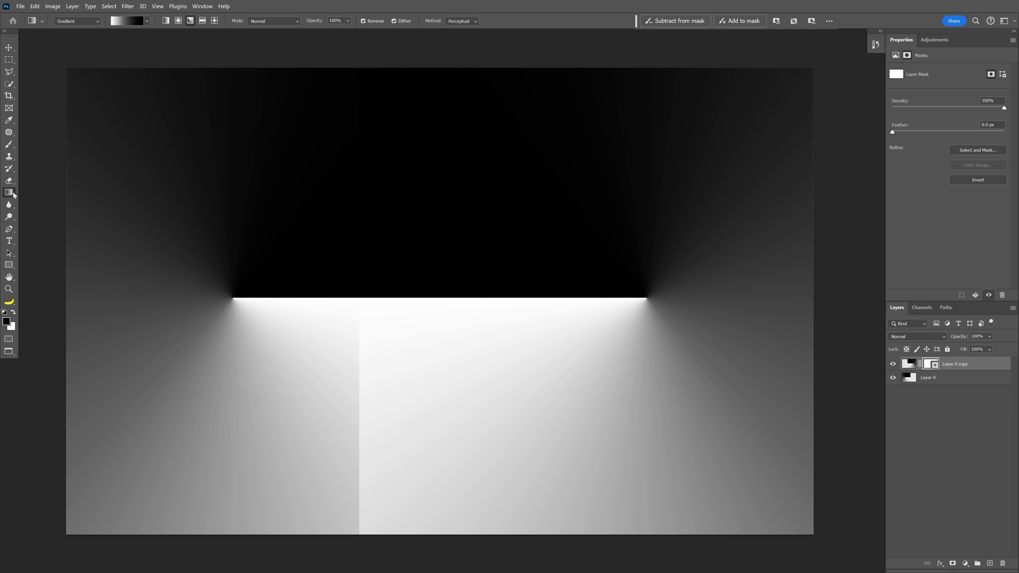
left_click(166, 22)
left_click(131, 24)
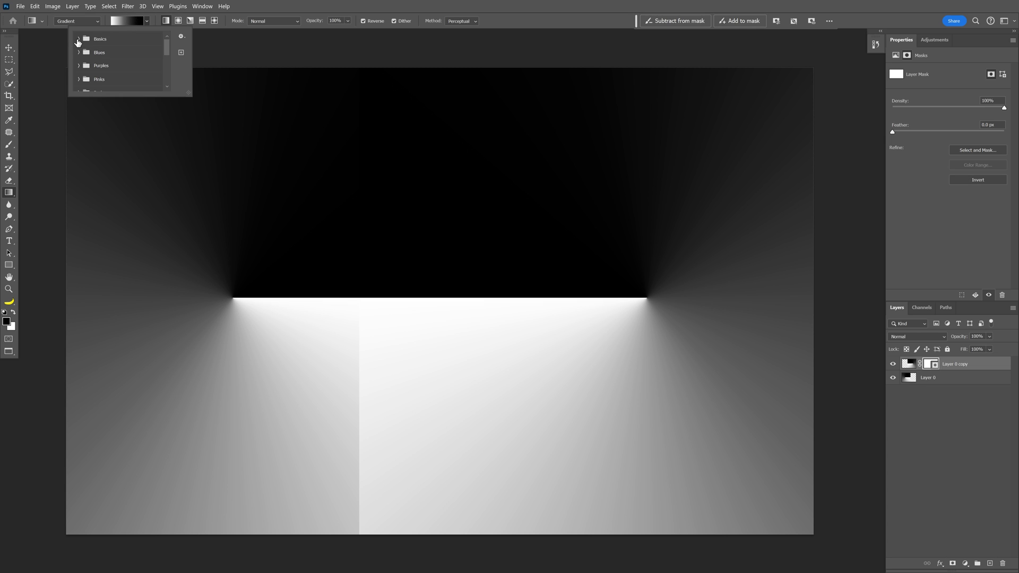
left_click(78, 39)
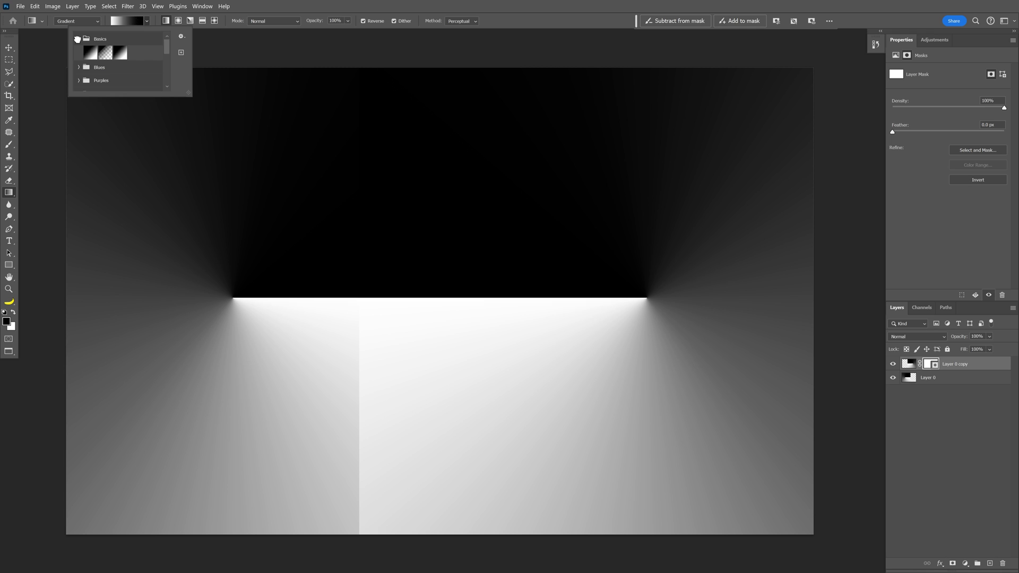
left_click(106, 53)
left_click(345, 54)
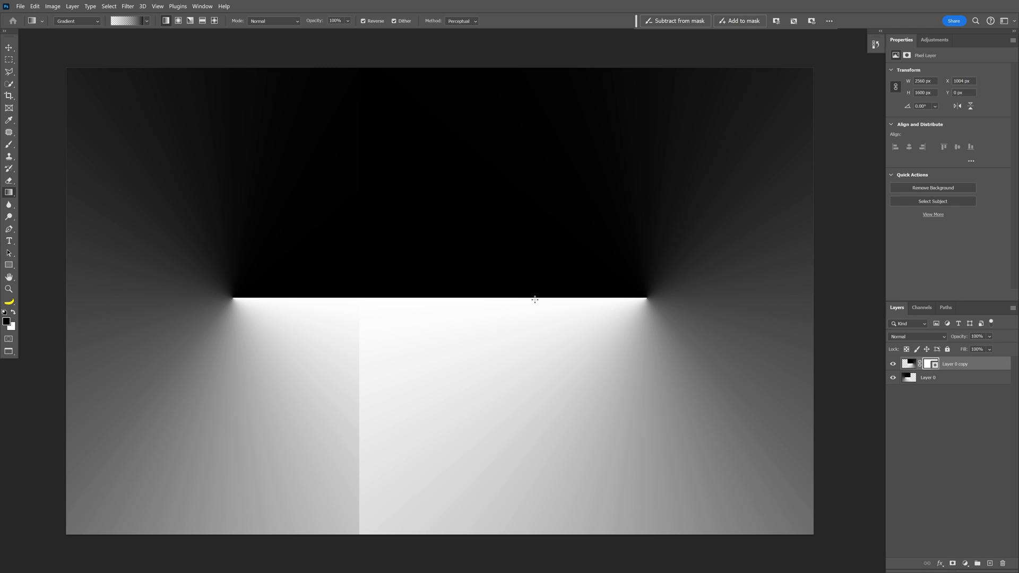
Step: Draw a horizontal black-to-transparent gradient on the copy's mask to blend the vertical seam in the bright lower half
left_click_drag(535, 300, 368, 299)
key("ctrl+z")
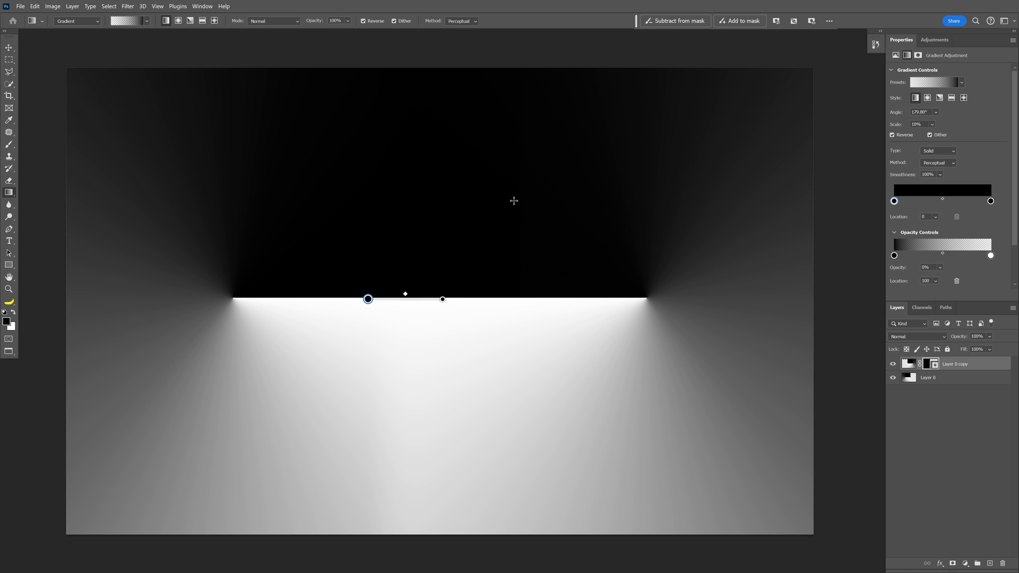
key("Return")
left_click_drag(404, 301, 374, 299)
key("ctrl+z")
left_click_drag(451, 300, 537, 296)
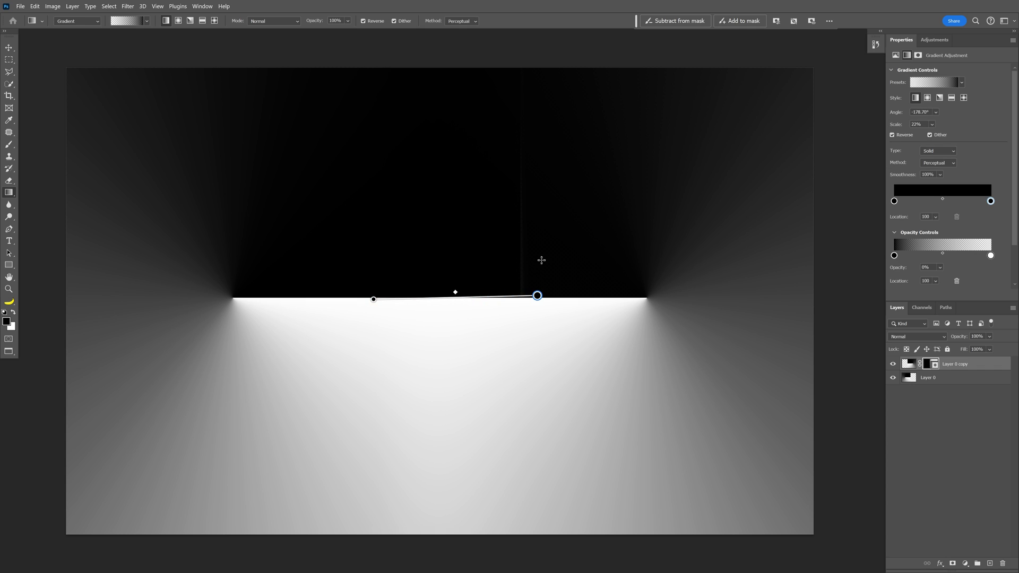
Step: Reposition both end points of the mask gradient to blend out the faint vertical seam in the dark upper half
scroll(541, 260, "up", 1)
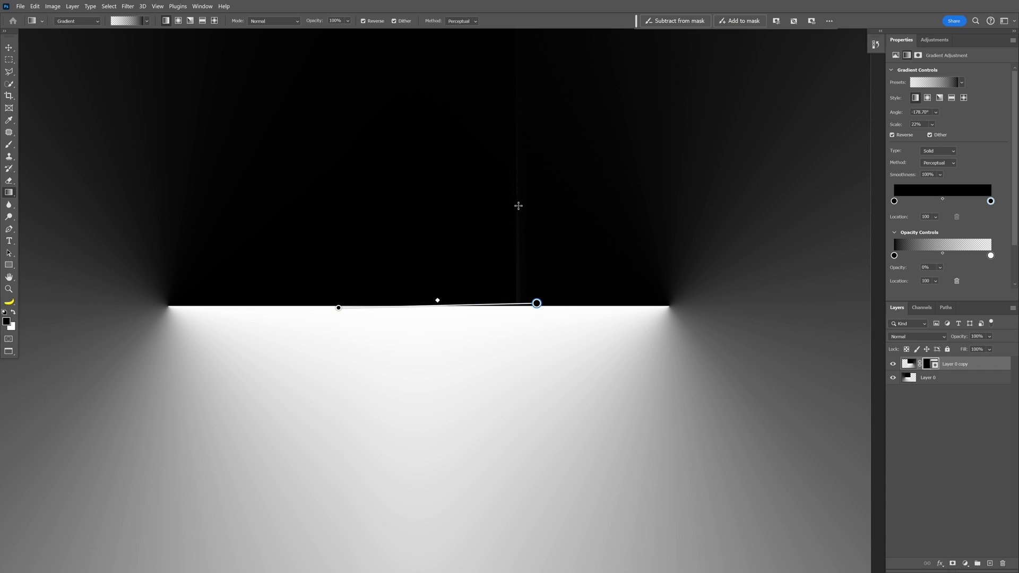
left_click(893, 365)
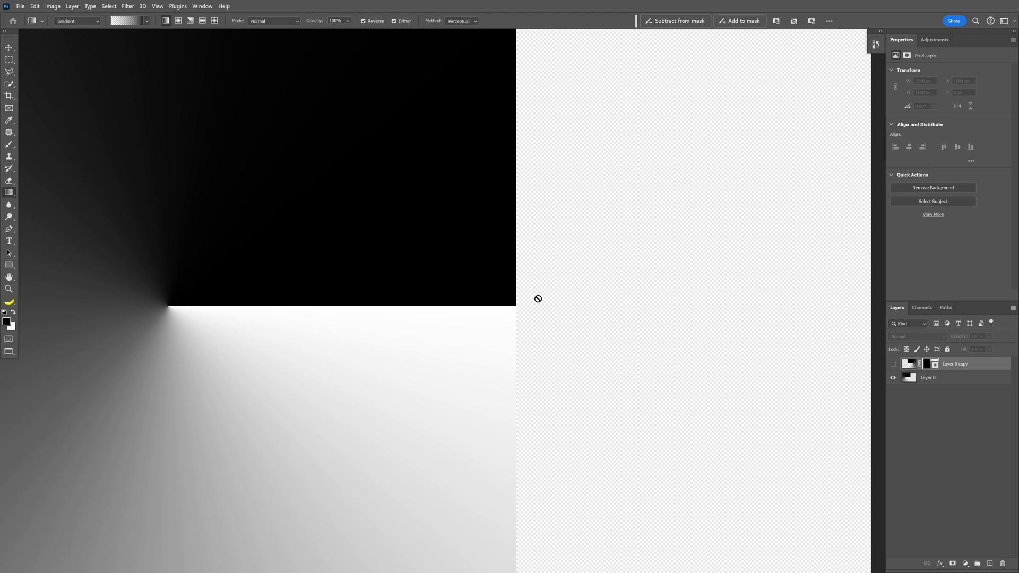
key("ctrl+z")
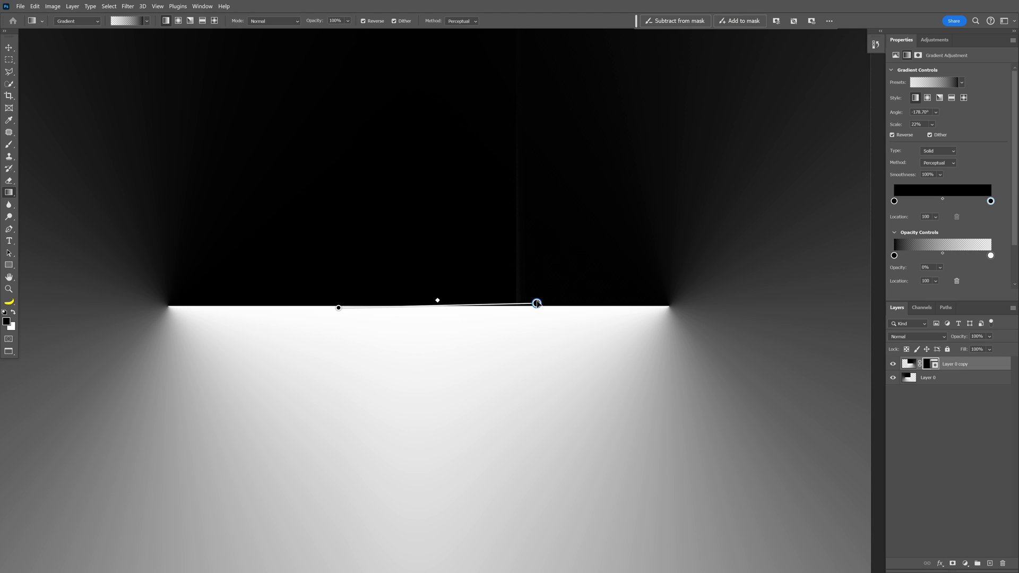
left_click_drag(537, 303, 391, 307)
left_click_drag(338, 308, 378, 312)
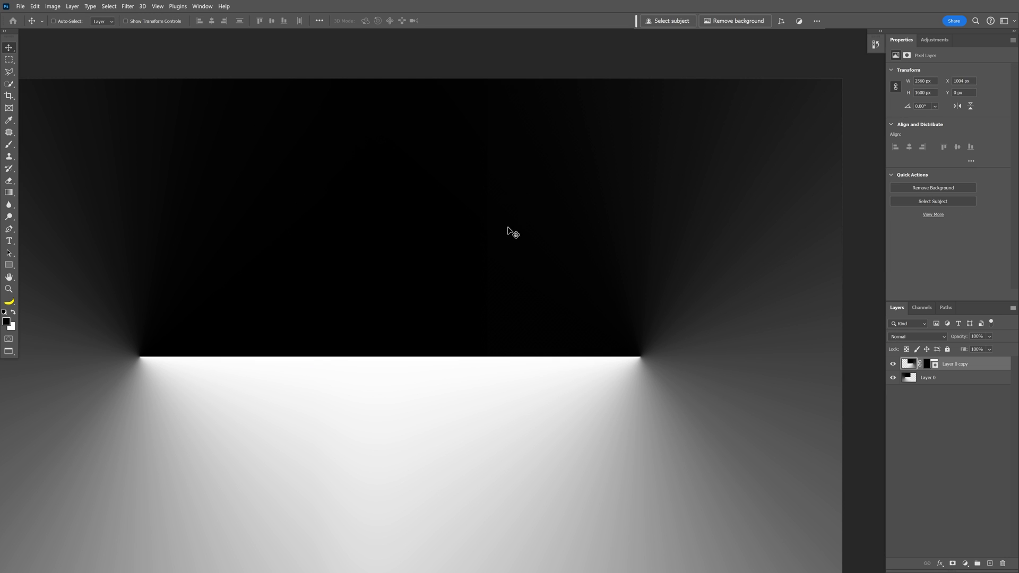
scroll(508, 229, "down", 1)
left_click_drag(502, 255, 533, 229)
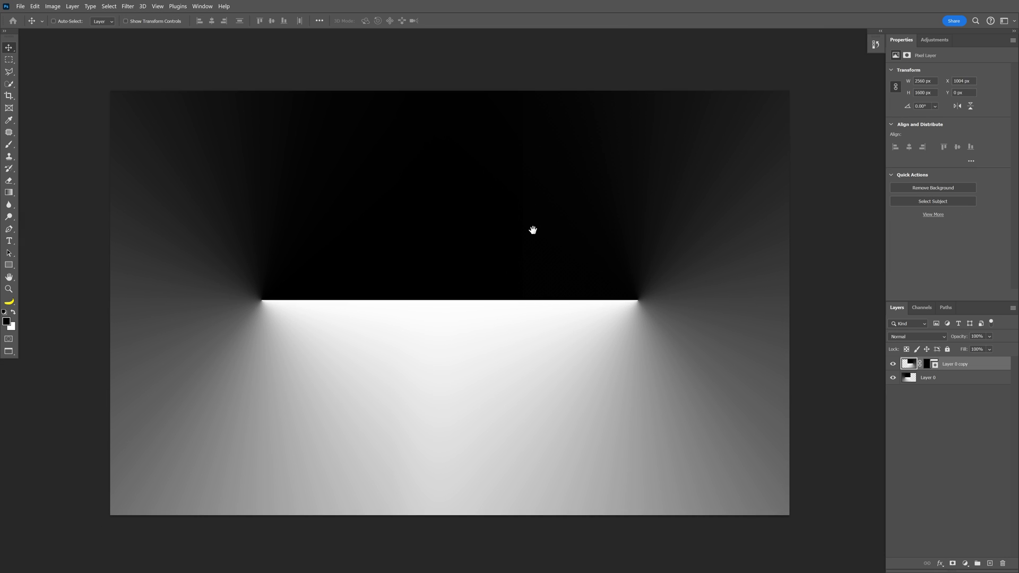
Step: Add a black solid color fill layer and place it beneath both gradient layers
left_click(966, 564)
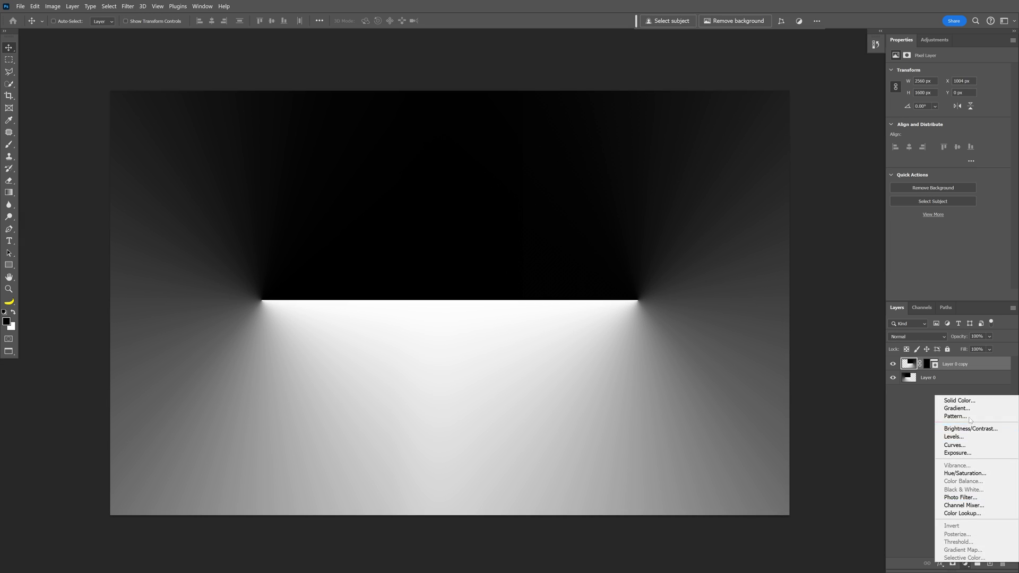
left_click(962, 401)
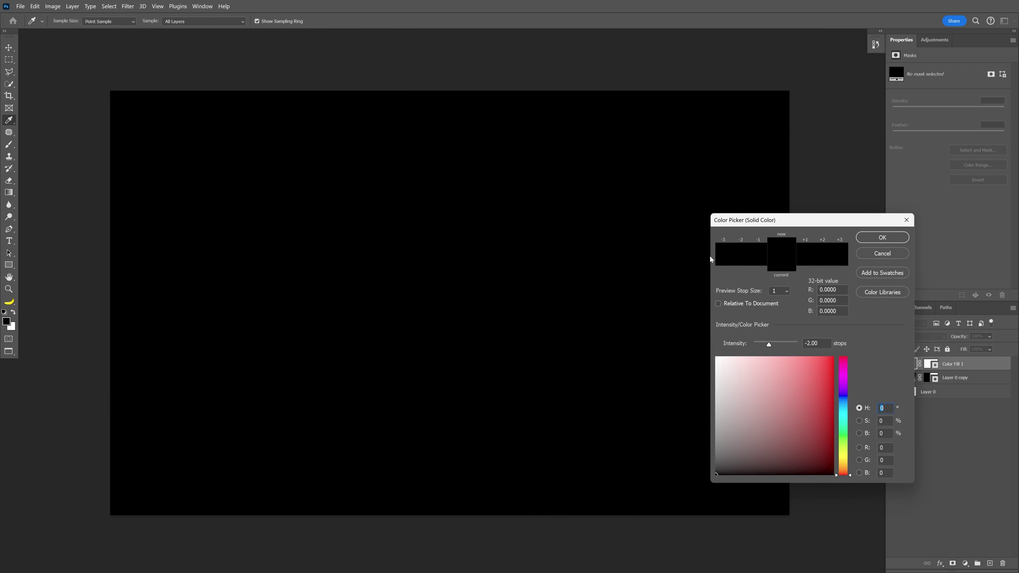
left_click(881, 237)
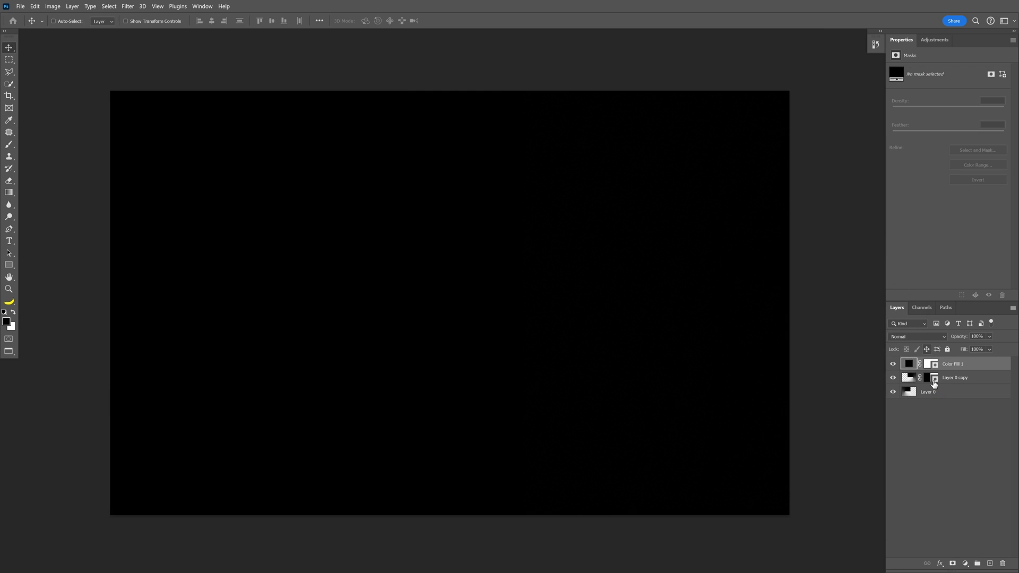
left_click_drag(962, 364, 959, 399)
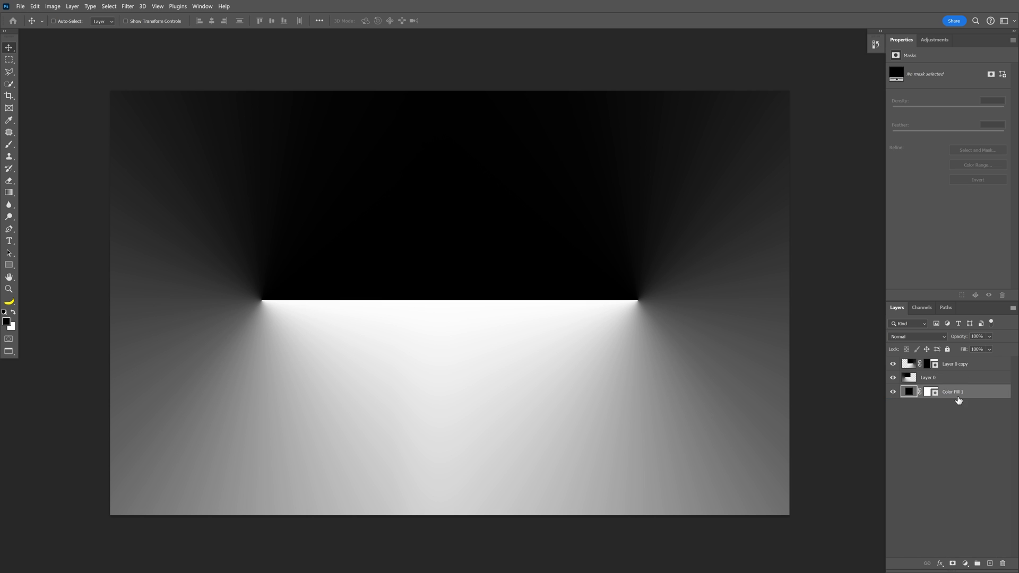
Step: Group the two gradient layers with the color fill layer and rename the group BG
scroll(536, 186, "up", 1)
scroll(535, 157, "up", 1)
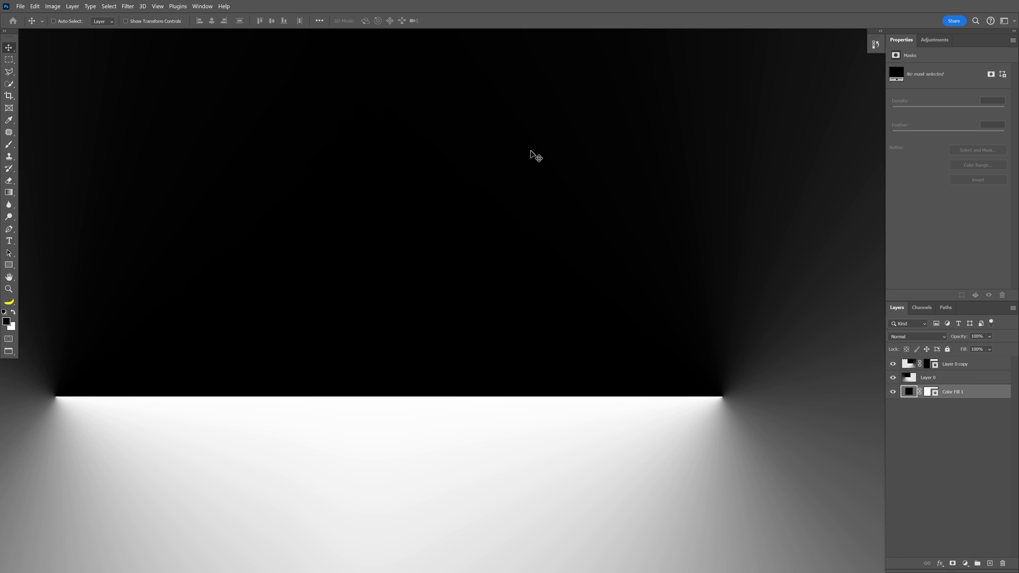
scroll(536, 157, "down", 3)
left_click(970, 366, "shift")
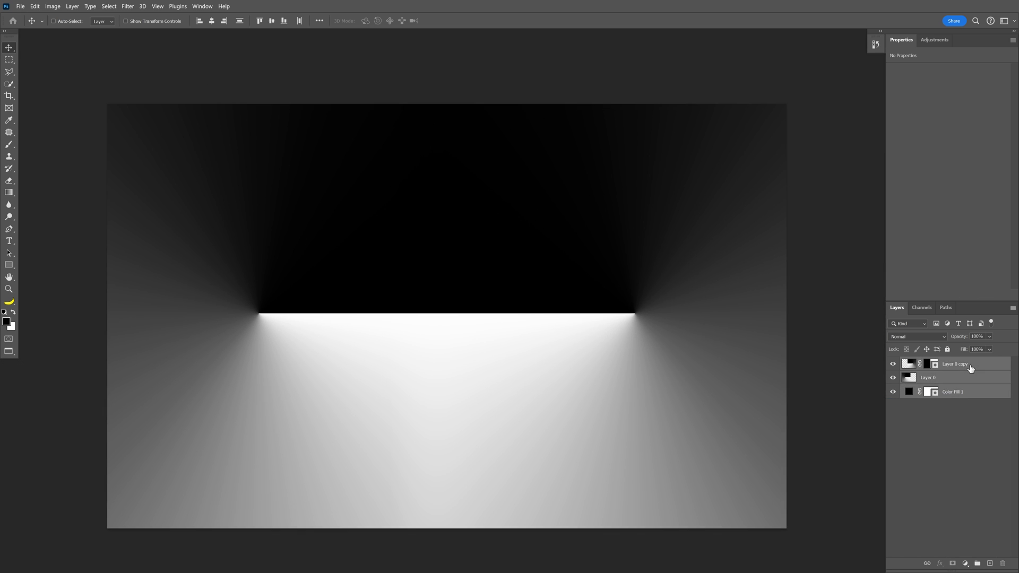
key("ctrl+g")
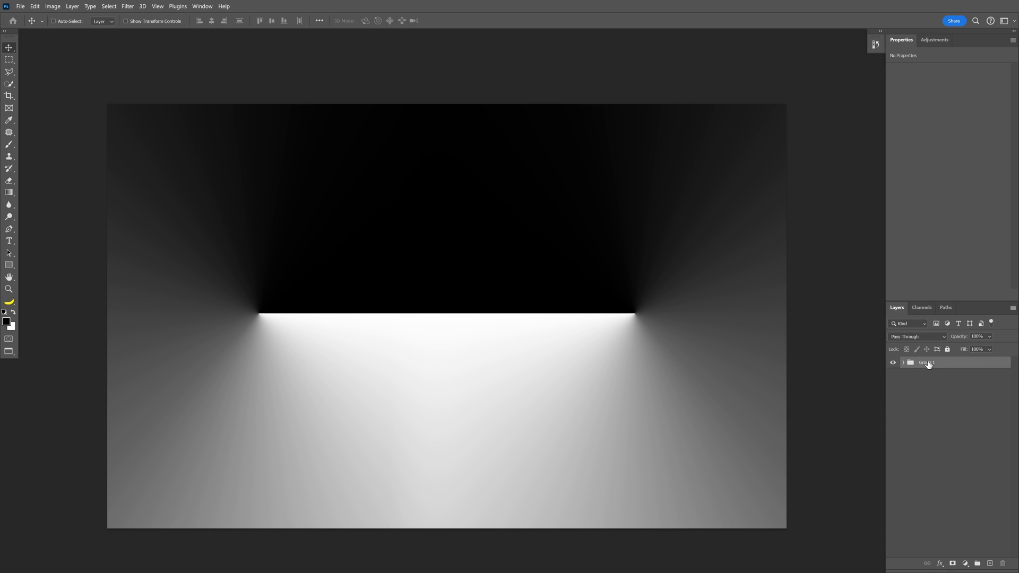
double_click(928, 363)
left_click(968, 436)
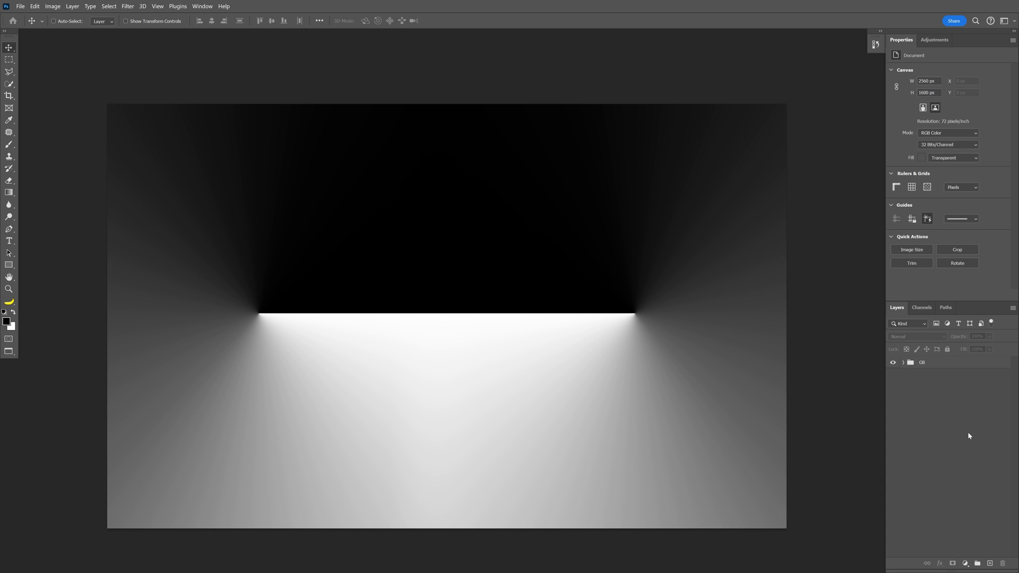
Step: Add the black text PANTER, enlarge it to nearly the width of the glowing edge and place it just below
left_click(9, 240)
left_click(346, 368)
type("PANTER")
left_click_drag(376, 378, 528, 443)
left_click_drag(378, 337, 479, 351)
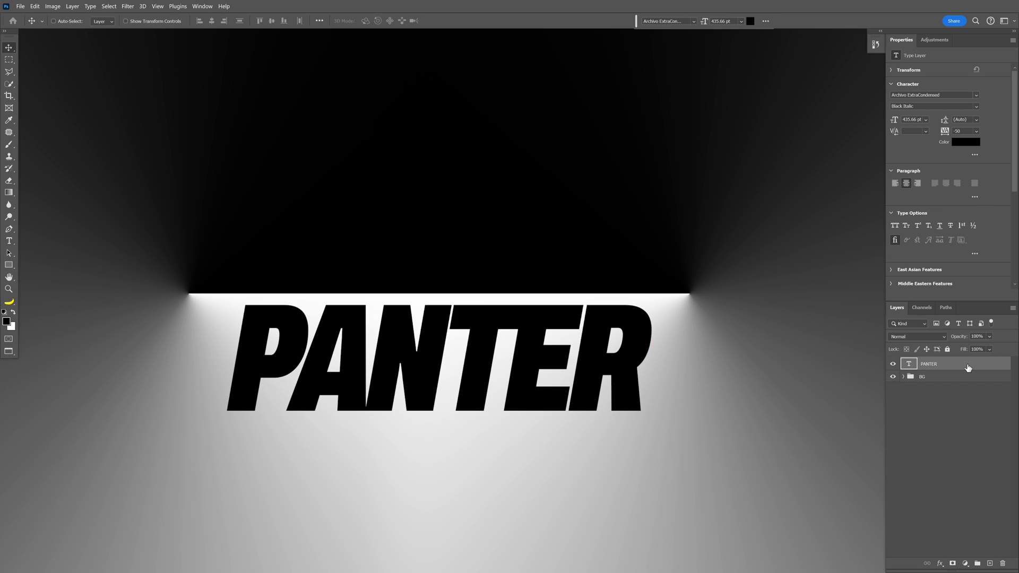
Step: Add a linear white-to-black Gradient Overlay to the PANTER text at -90° and 150% scale, and open its gradient for editing
double_click(969, 367)
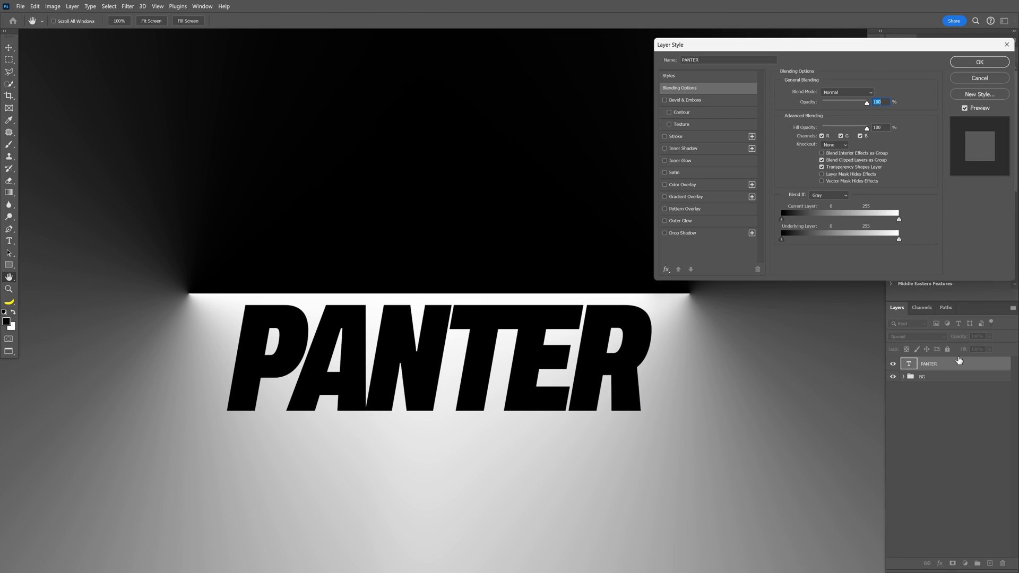
left_click(665, 197)
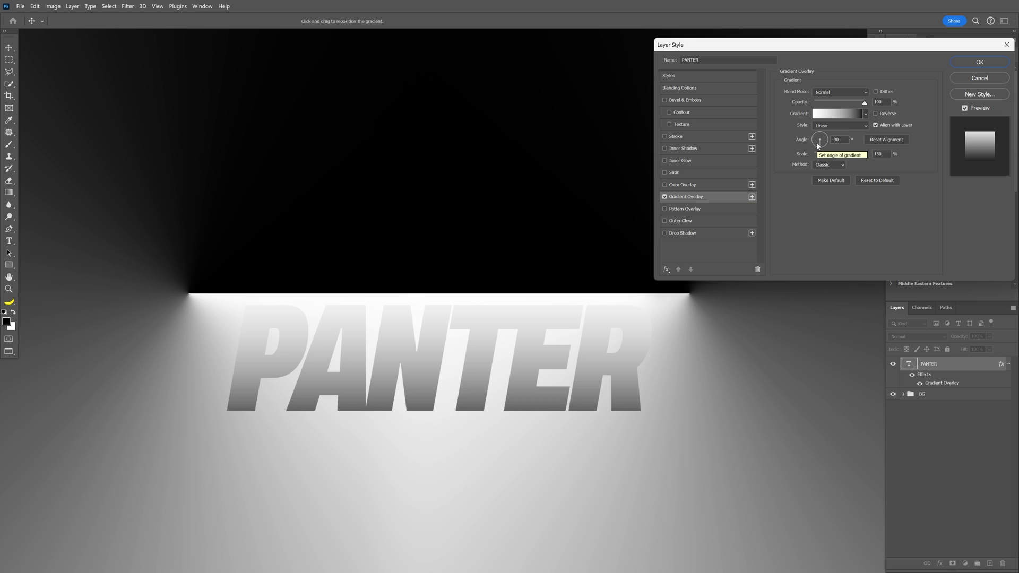
double_click(839, 140)
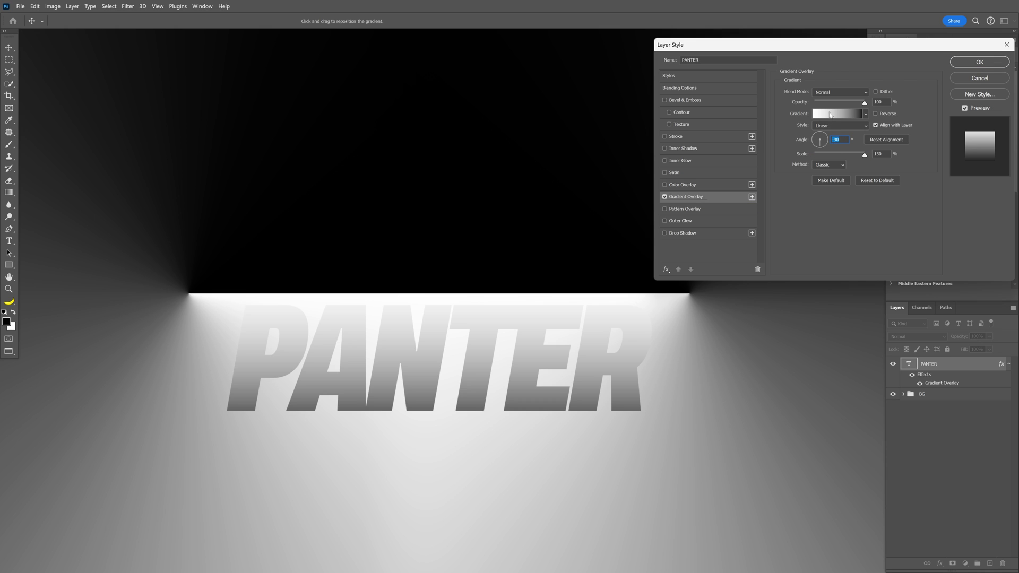
left_click(834, 114)
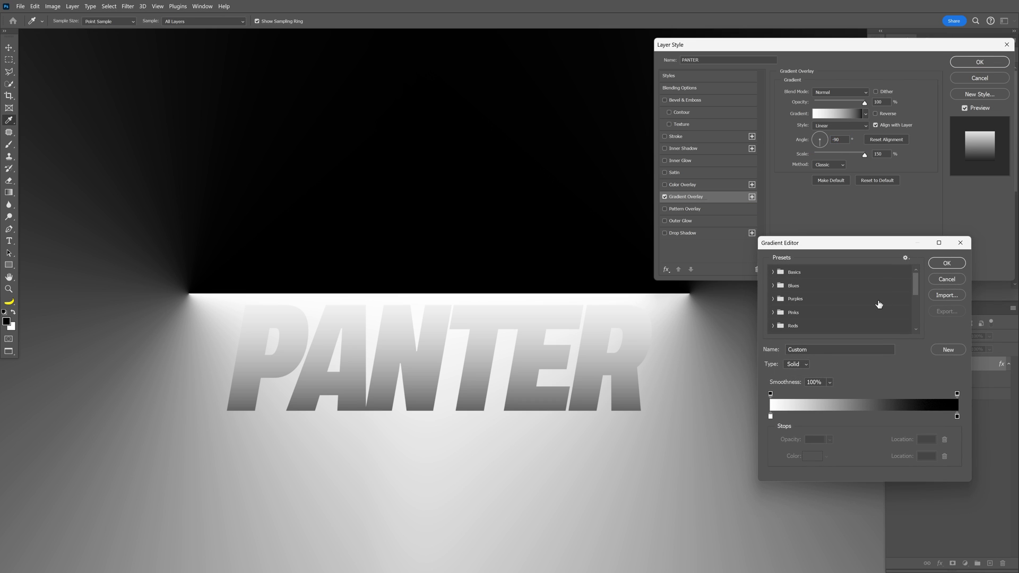
left_click(958, 417)
mouse_move(959, 420)
left_mouse_down()
mouse_move(926, 416)
mouse_move(959, 418)
left_mouse_up()
left_click(867, 414)
left_click(822, 416)
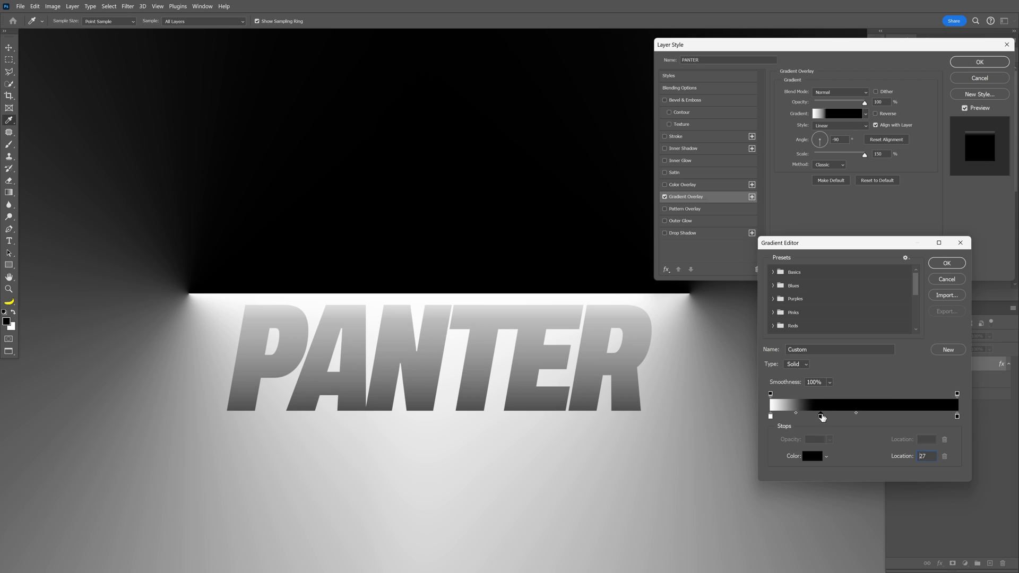
left_click_drag(822, 418, 837, 417)
key("ctrl+z")
Step: Move the overlay gradient's black stop slightly inward, shift its midpoint towards the dark end, and apply the layer style
left_click(957, 418)
left_click_drag(957, 416, 905, 417)
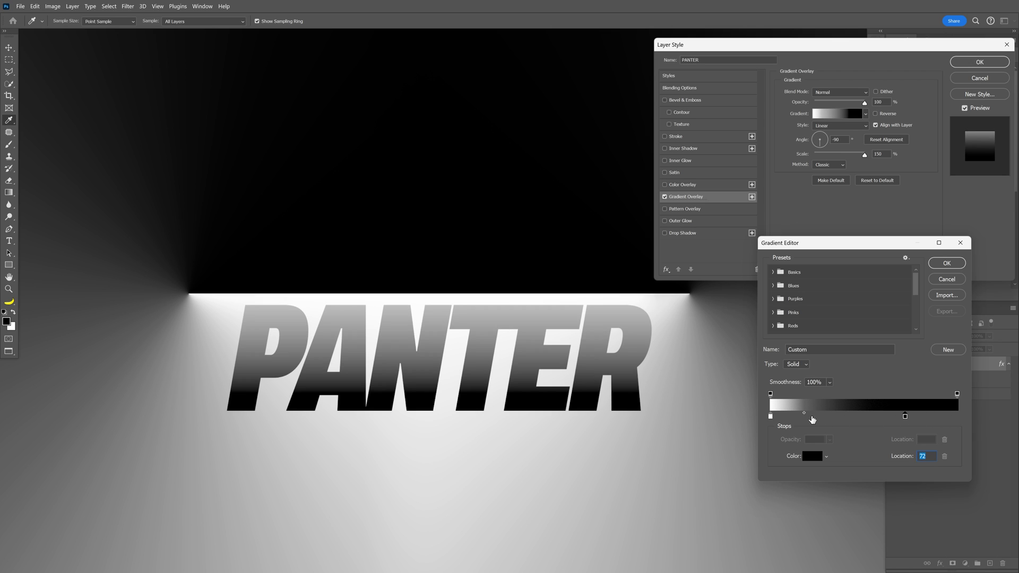
left_click_drag(805, 415, 840, 416)
left_click_drag(905, 417, 934, 417)
left_click(951, 261)
left_click(947, 263)
left_click(980, 62)
Step: Duplicate the PANTER text and place the copy just above the glowing edge in the dark half
scroll(371, 289, "down", 2)
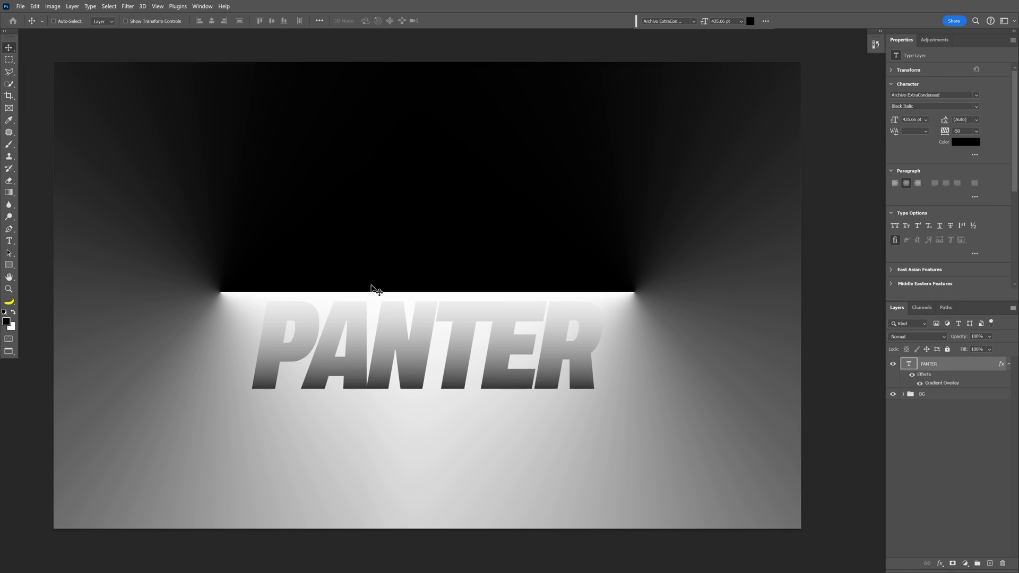
scroll(392, 250, "up", 2)
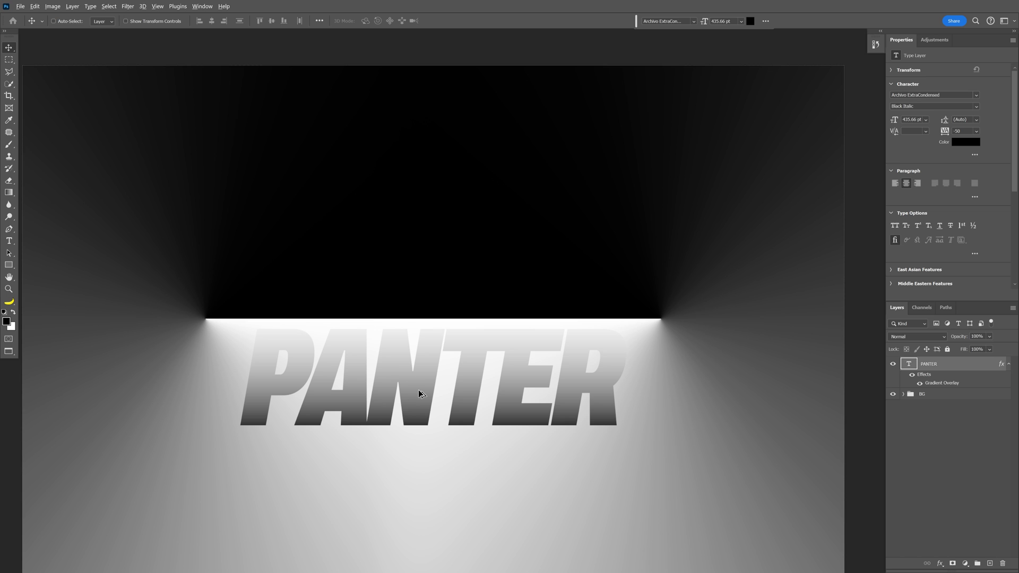
left_click_drag(418, 390, 423, 270)
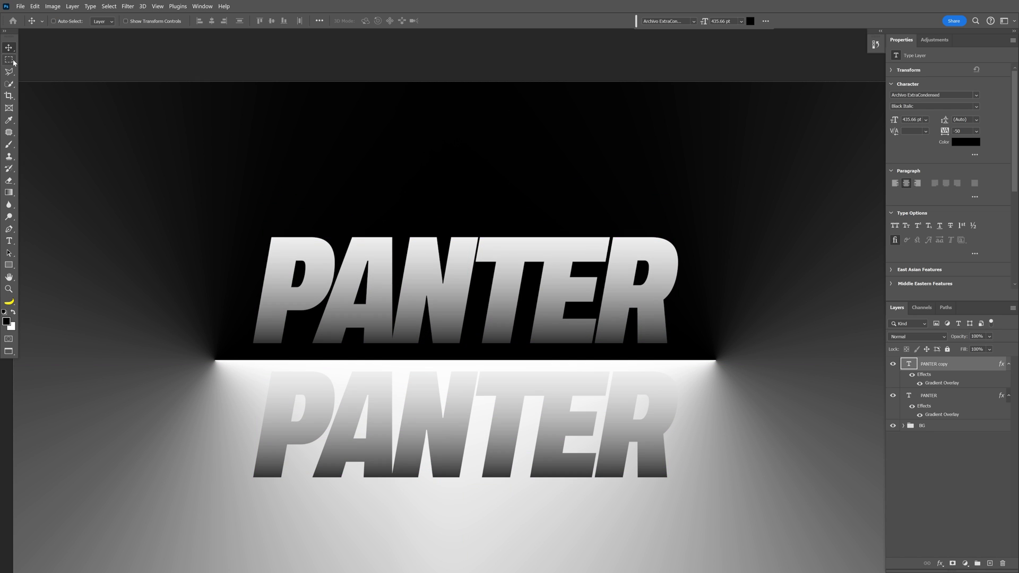
Step: Select a rectangle spanning the glowing edge's width and the dark area above it, and add a new layer
left_click(10, 60)
left_click_drag(216, 360, 715, 85)
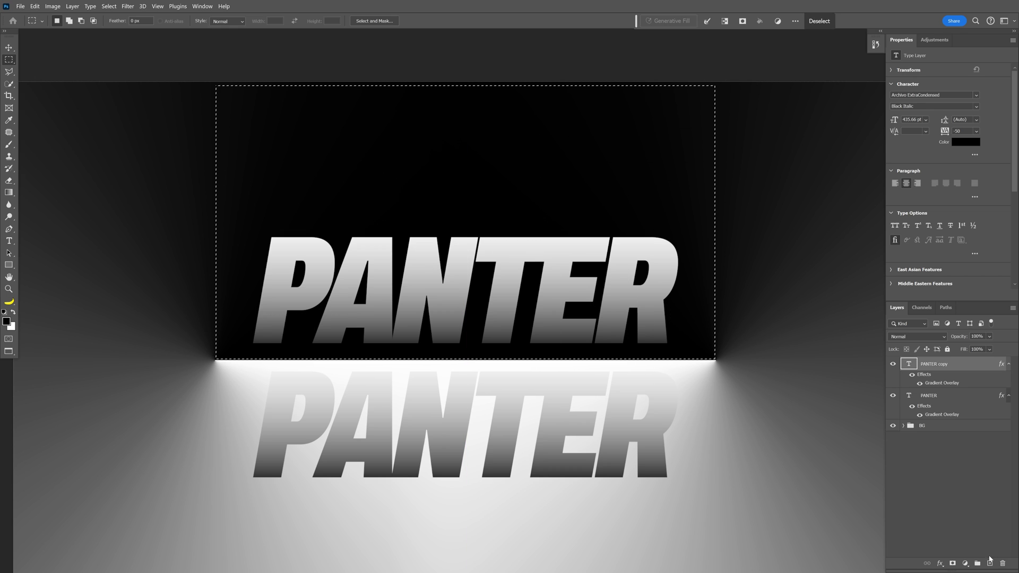
left_click(991, 563)
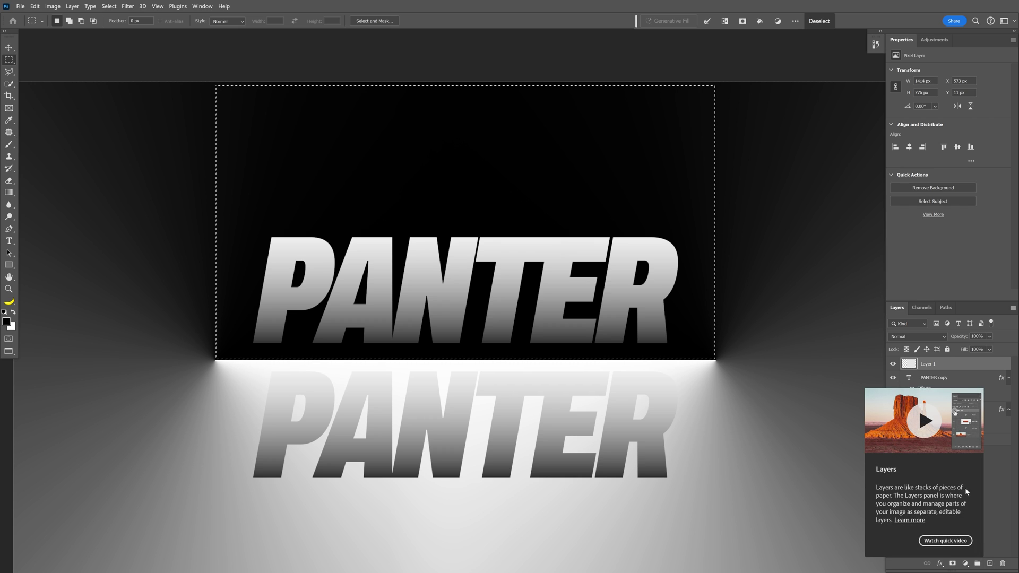
Step: Draw a black radial gradient from the middle of the glowing edge, opaque at the centre and fading to transparent outwards
left_click(10, 194)
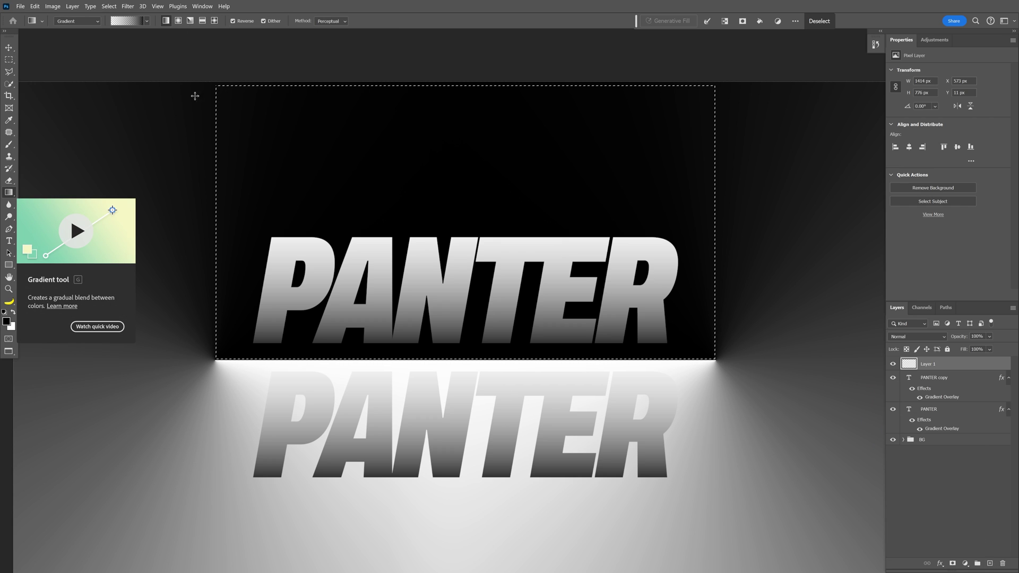
left_click(179, 21)
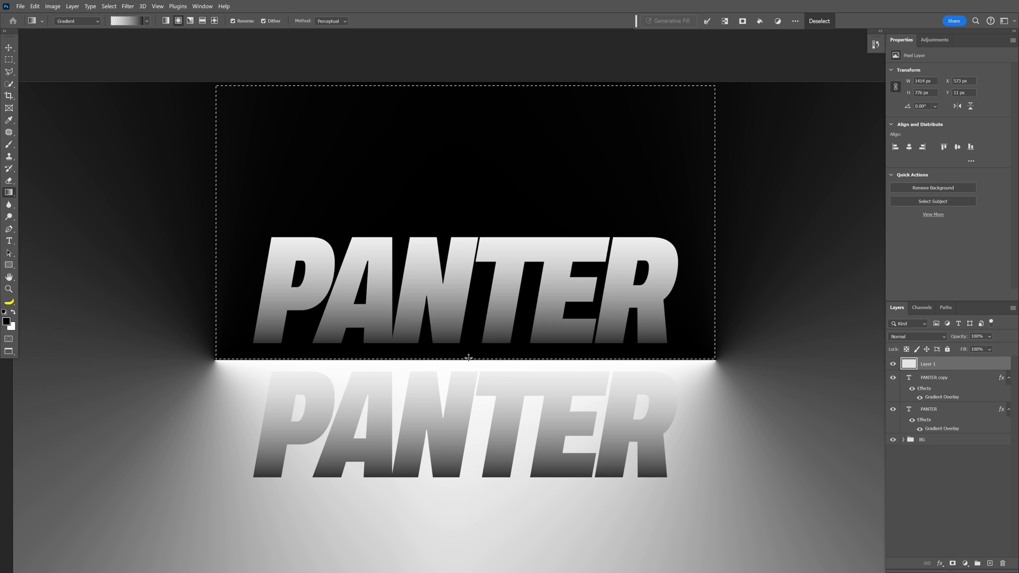
left_click_drag(468, 357, 623, 232)
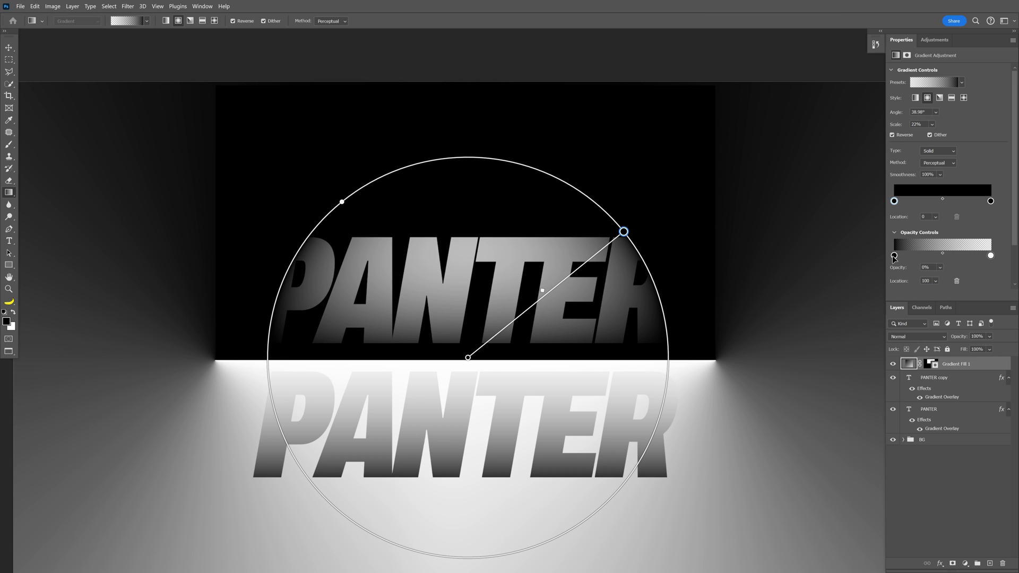
mouse_move(894, 256)
left_mouse_down()
mouse_move(972, 255)
mouse_move(885, 258)
left_mouse_up()
left_click_drag(972, 256, 991, 255)
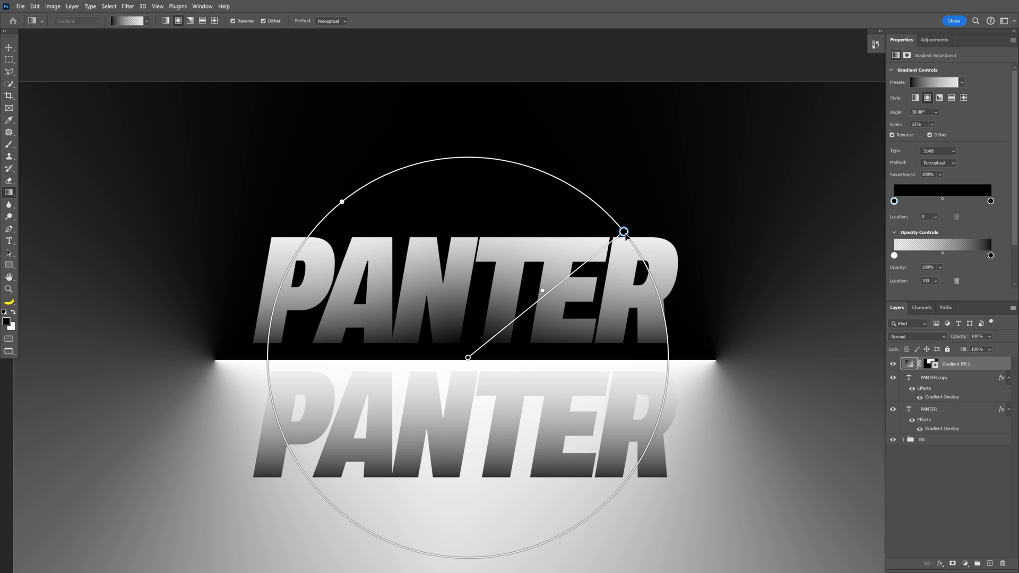
Step: Widen the radial gradient beyond the ends of the glowing edge at 0° and 35% scale, and flatten its circle vertically
left_click_drag(626, 235, 697, 361)
key("ctrl+minus")
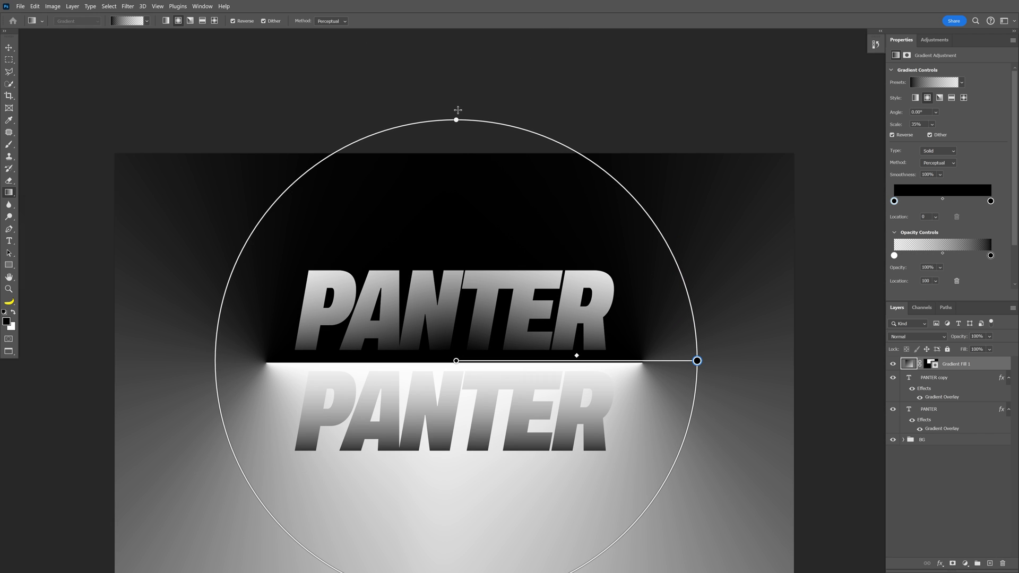
left_click_drag(458, 110, 457, 202)
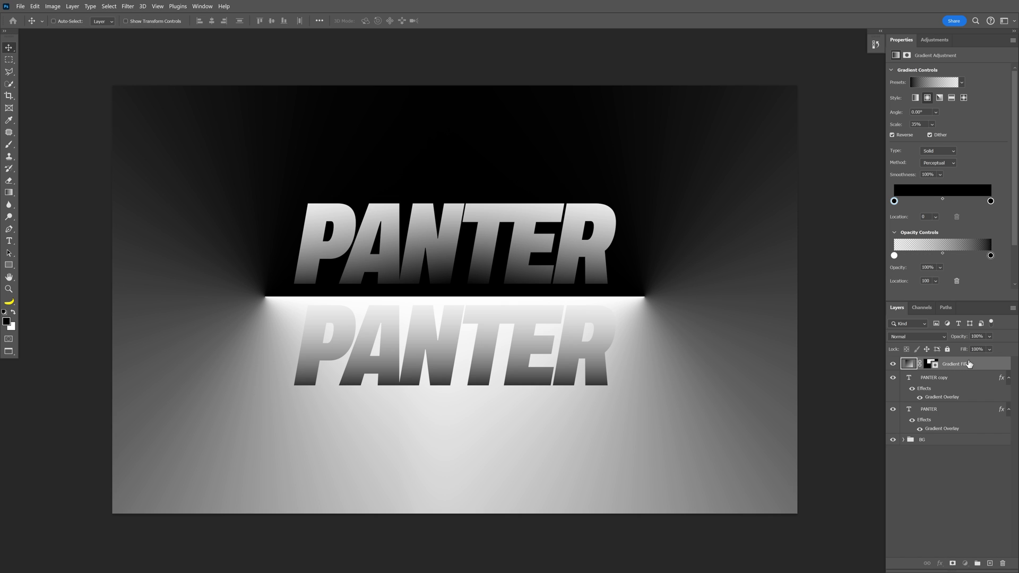
Step: Duplicate the radial gradient fill layer and set the copy's opacity to 45%
key("ctrl+j")
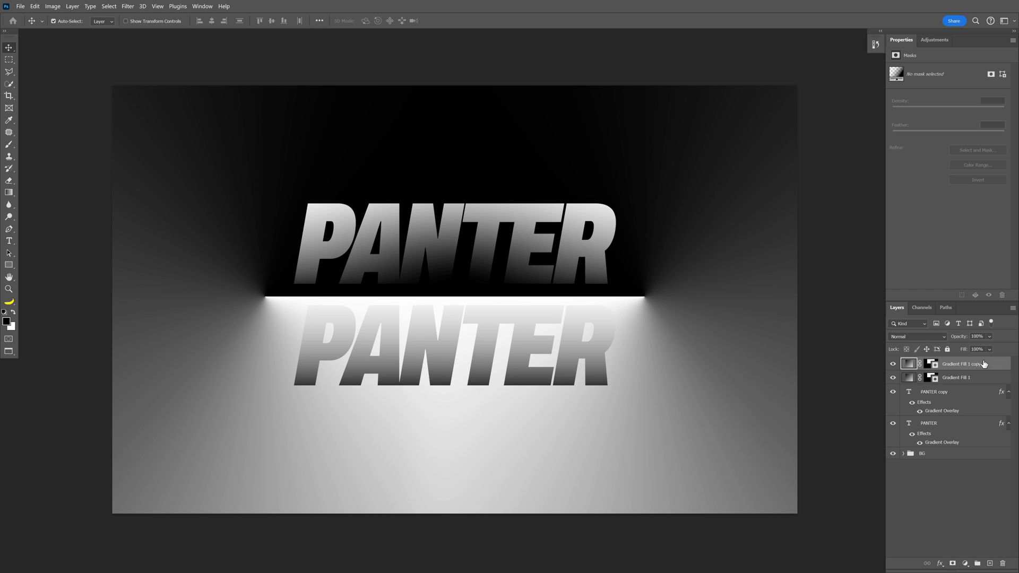
left_click(990, 337)
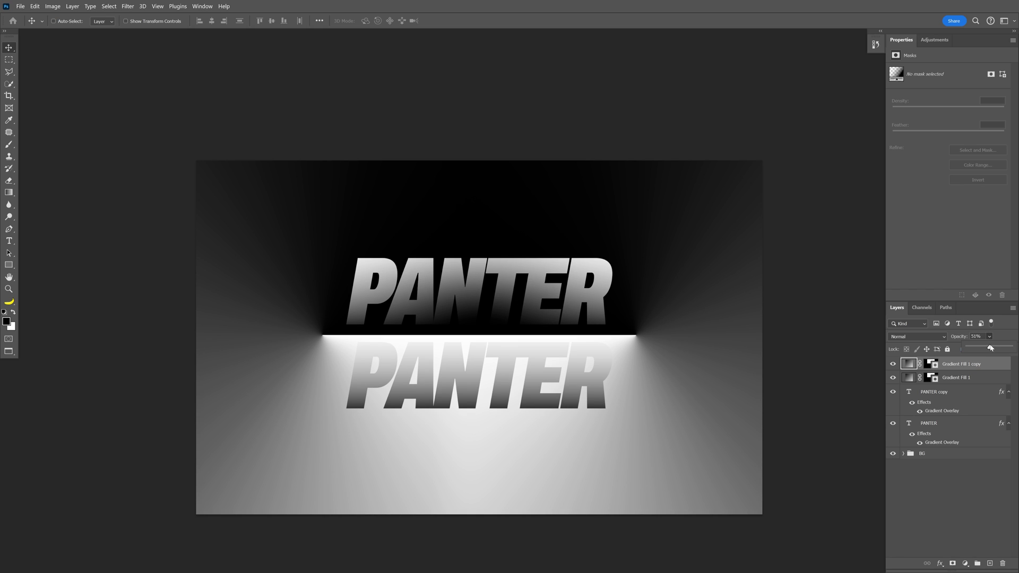
left_click_drag(990, 348, 985, 349)
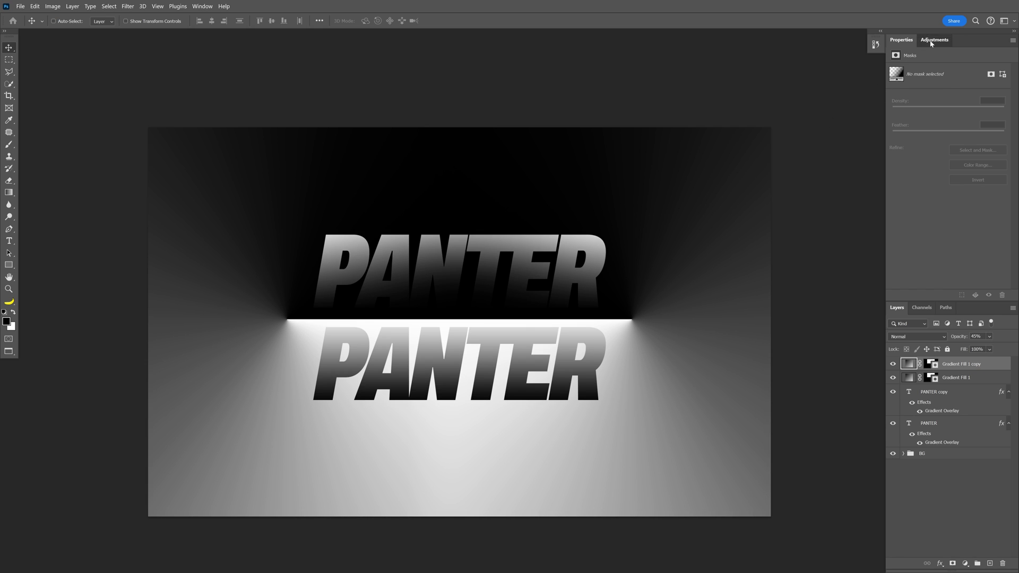
Step: Add a Gradient Map adjustment above all layers and set its black stop to a deep purple
left_click(931, 42)
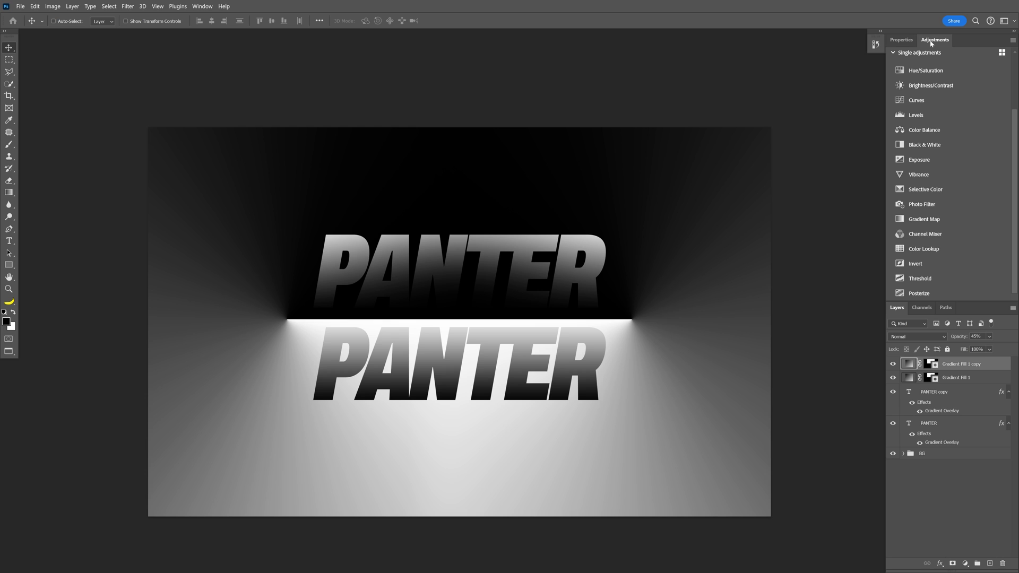
left_click(925, 220)
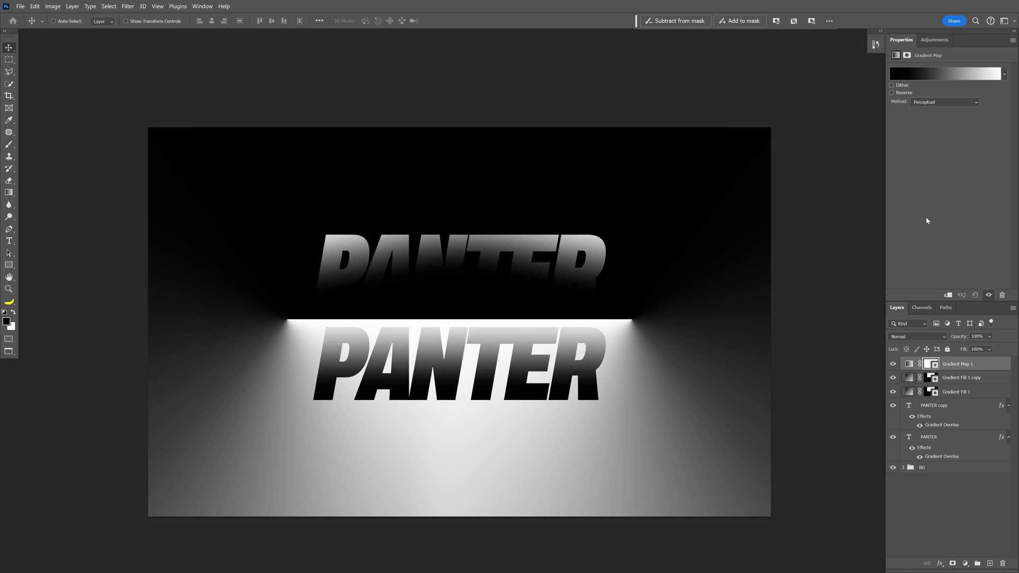
left_click(927, 73)
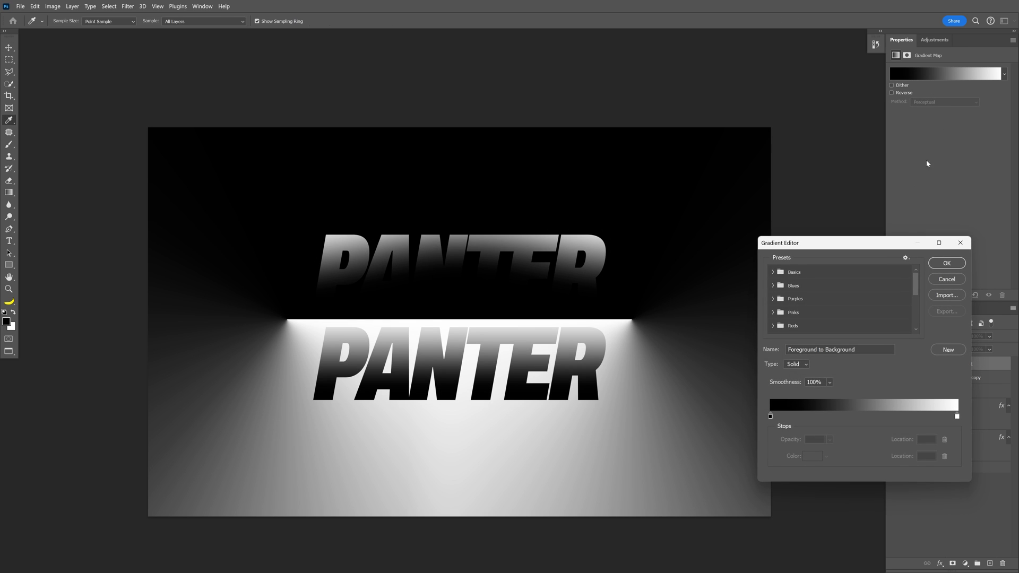
double_click(770, 417)
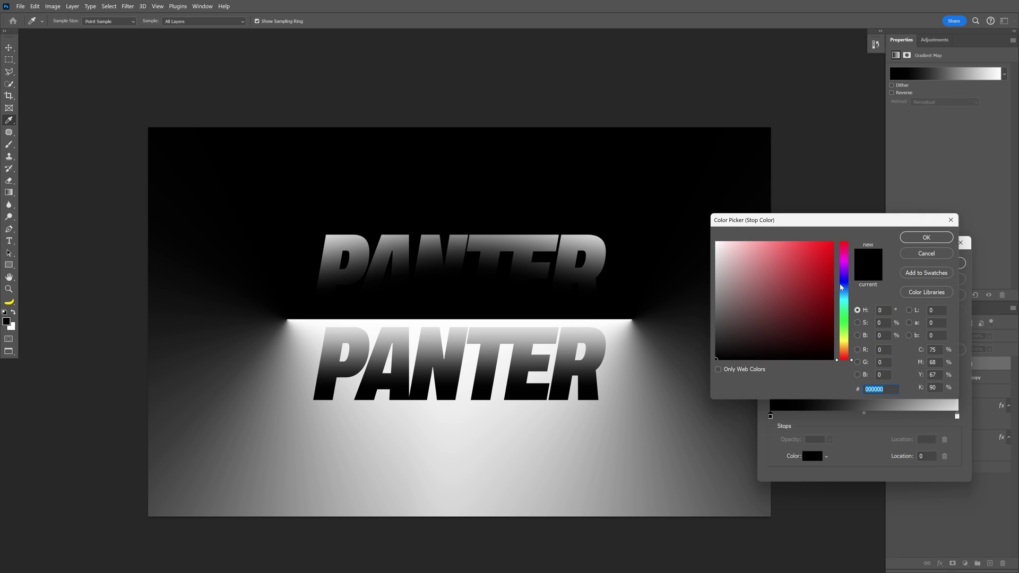
left_click(844, 273)
left_click_drag(823, 264, 815, 316)
left_click(926, 237)
Step: Set the gradient map's white stop to a pale pink and the adjustment layer's blend mode to Lighten
double_click(958, 417)
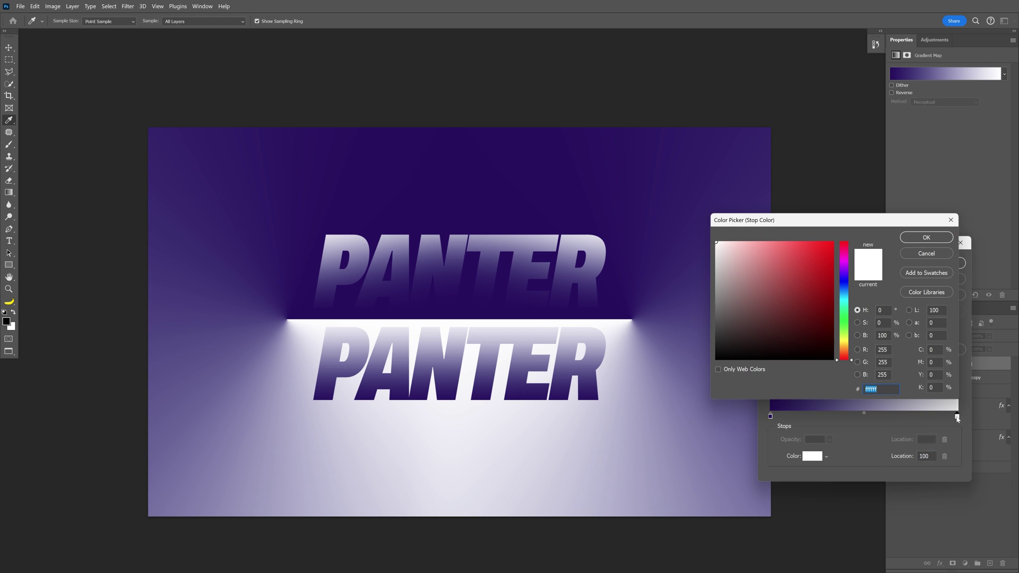
left_click(845, 344)
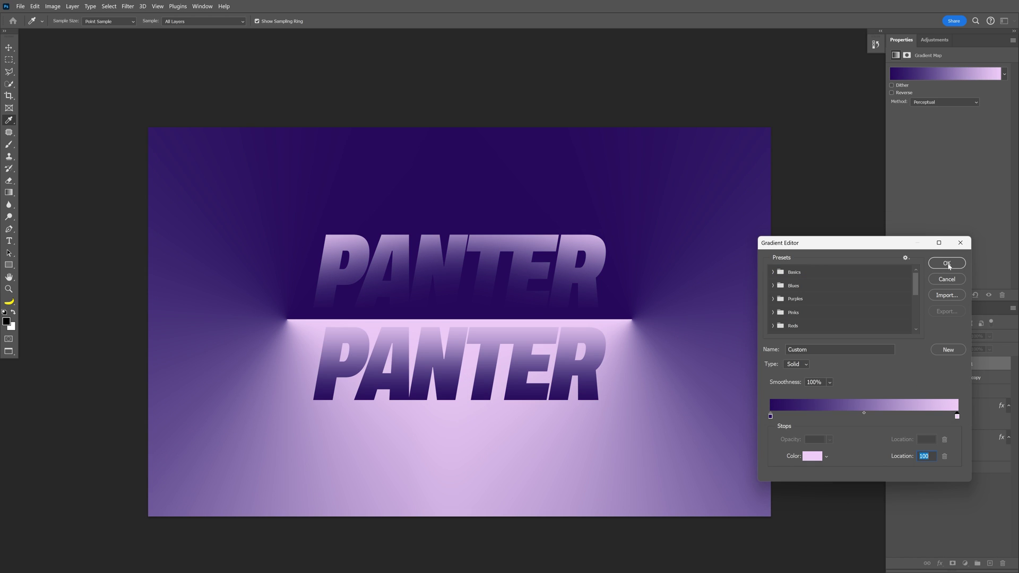
left_click(947, 263)
left_click(912, 335)
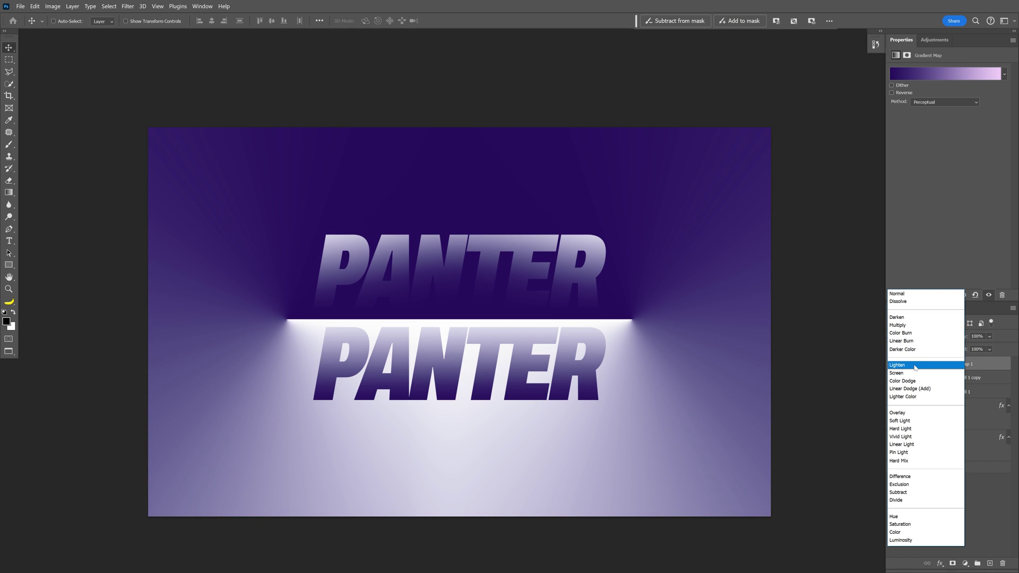
left_click(915, 367)
Step: Add a Photo Filter adjustment with Warming Filter (85) at 14% density above the gradient map
left_click(935, 39)
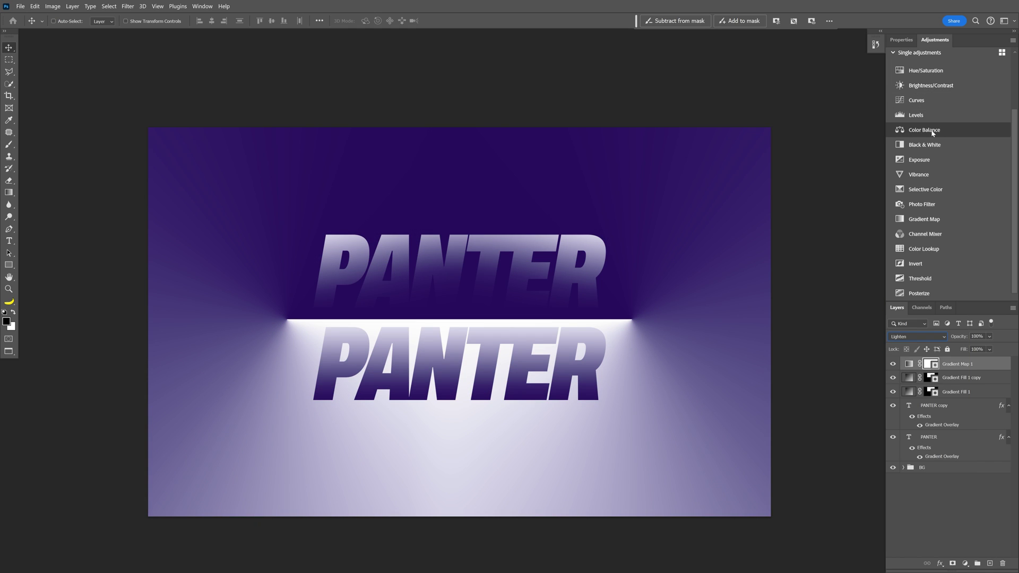
scroll(956, 144, "up", 3)
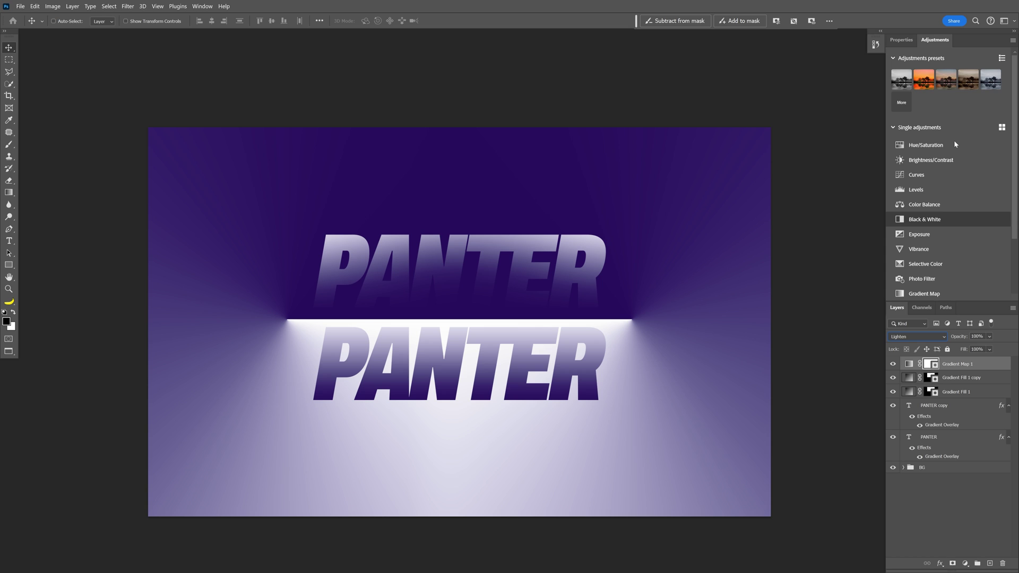
key("ctrl+z")
left_click(931, 281)
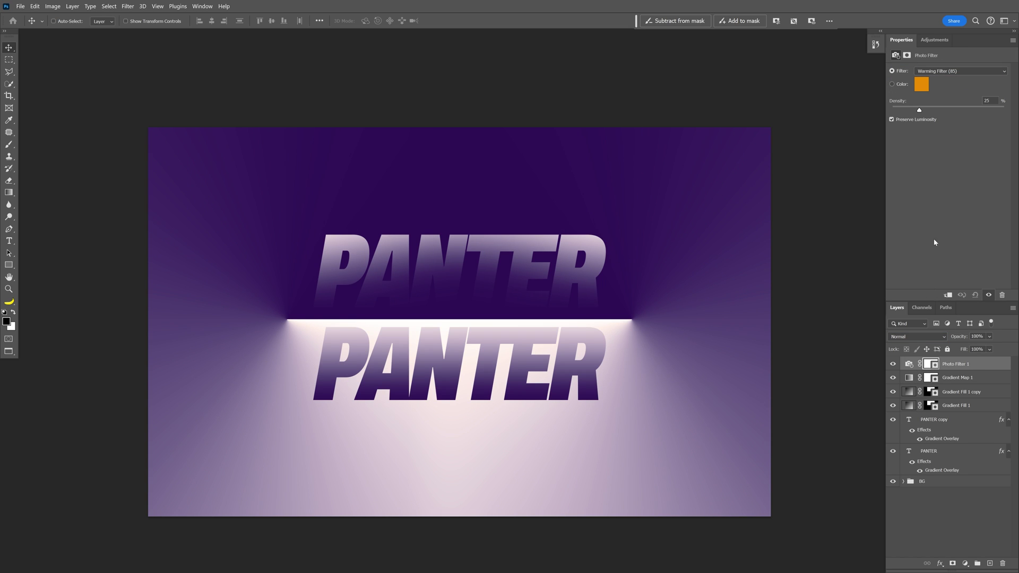
left_click_drag(919, 110, 906, 110)
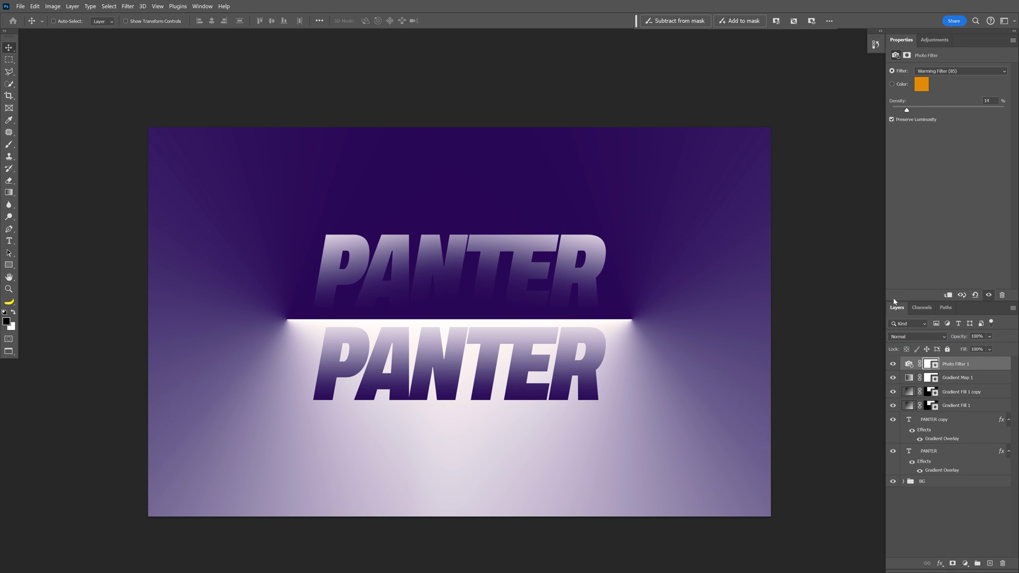